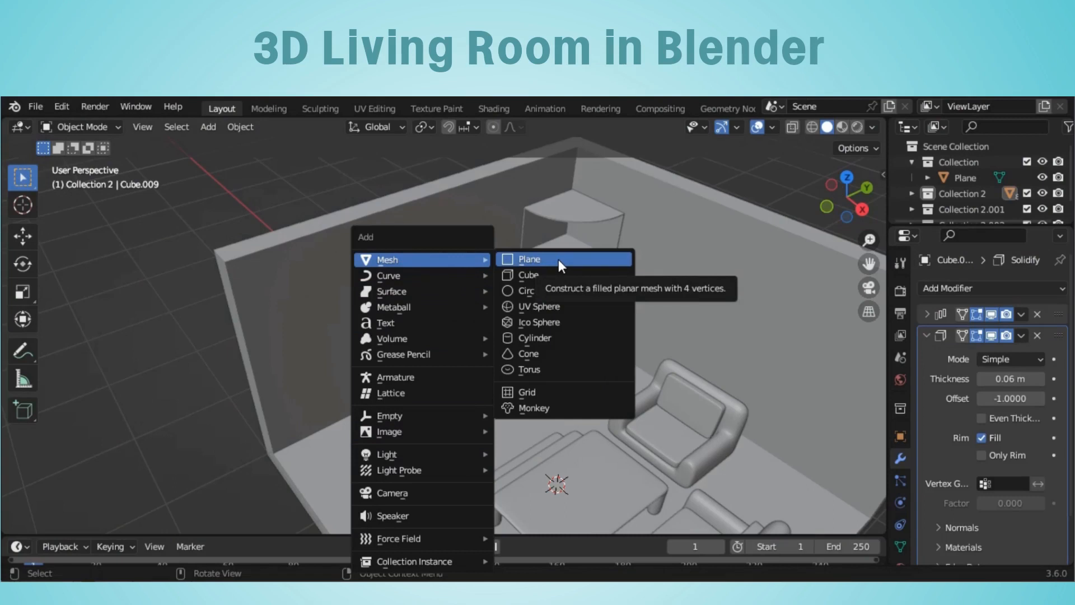
Add a plane mesh and raise it along Z above the coffee table.
left_click(559, 259)
key("g")
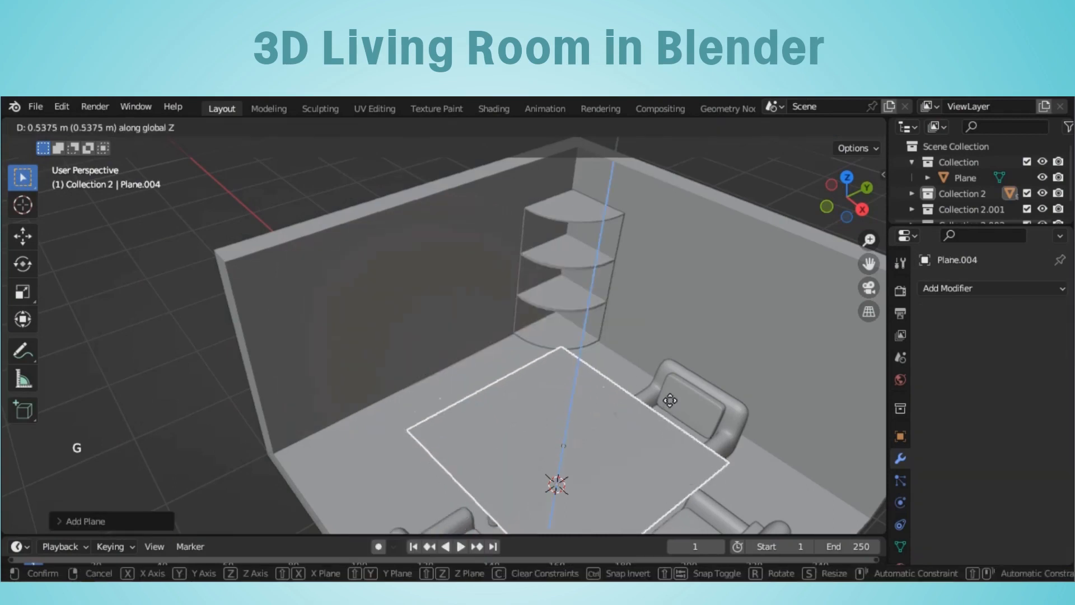
left_click(674, 378)
scroll(673, 379, "down", 2)
middle_click_drag(673, 379, 715, 483)
Scale the plane along X to about 0.52, and shrink the resulting rectangle slightly overall.
key("s")
key("x")
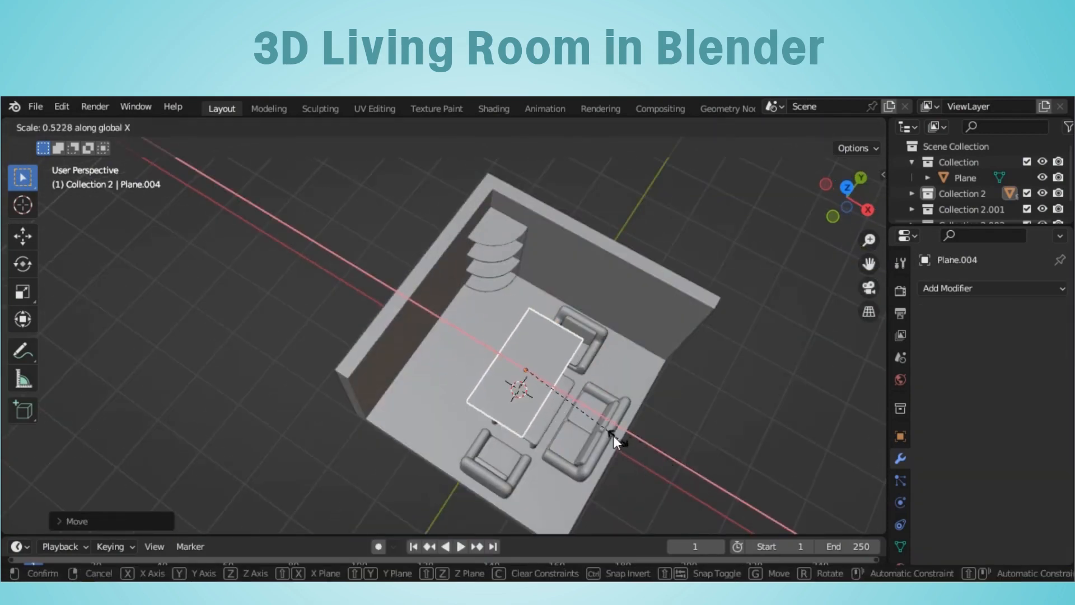
left_click(614, 436)
key("s")
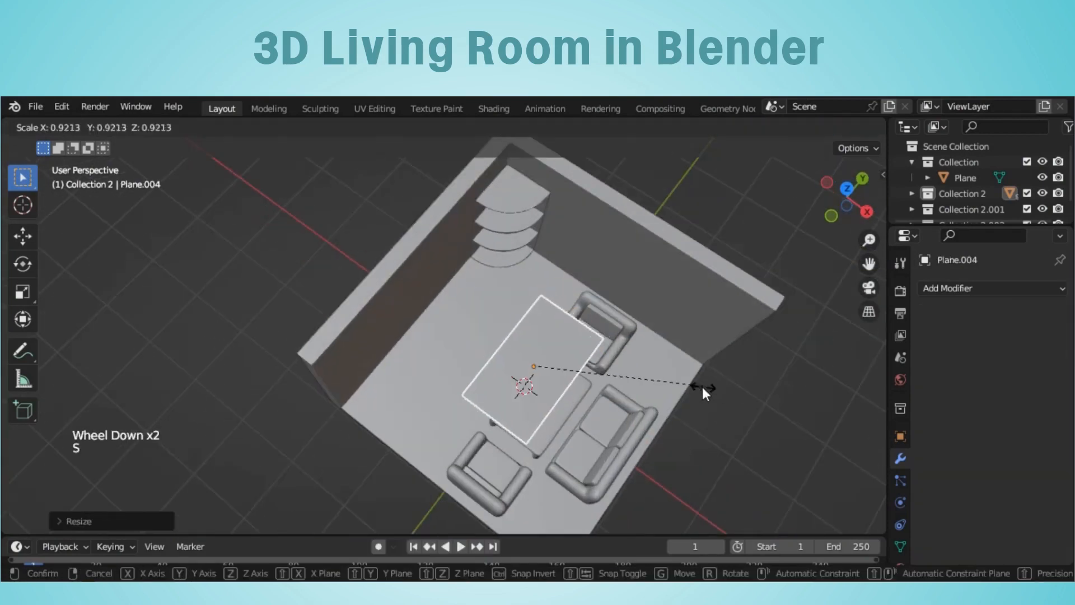
left_click(658, 379)
scroll(656, 376, "down", 1)
middle_click_drag(655, 375, 645, 307)
scroll(701, 371, "up", 6)
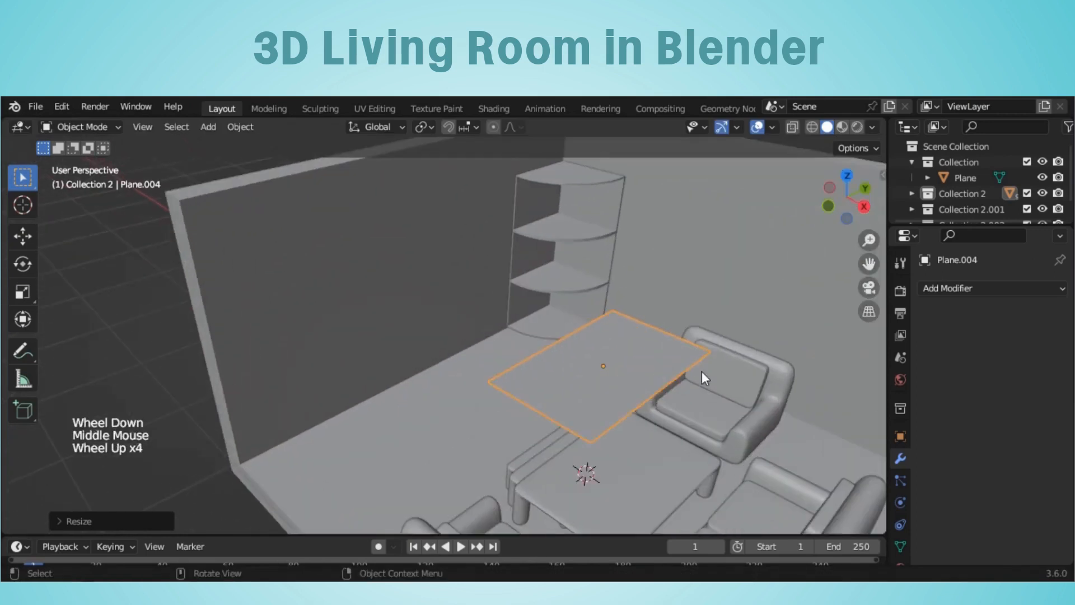
scroll(780, 360, "down", 1)
Extrude the rectangular plane's face about 0.03 m in Edit Mode to make a thin slab.
key("Tab")
key("i")
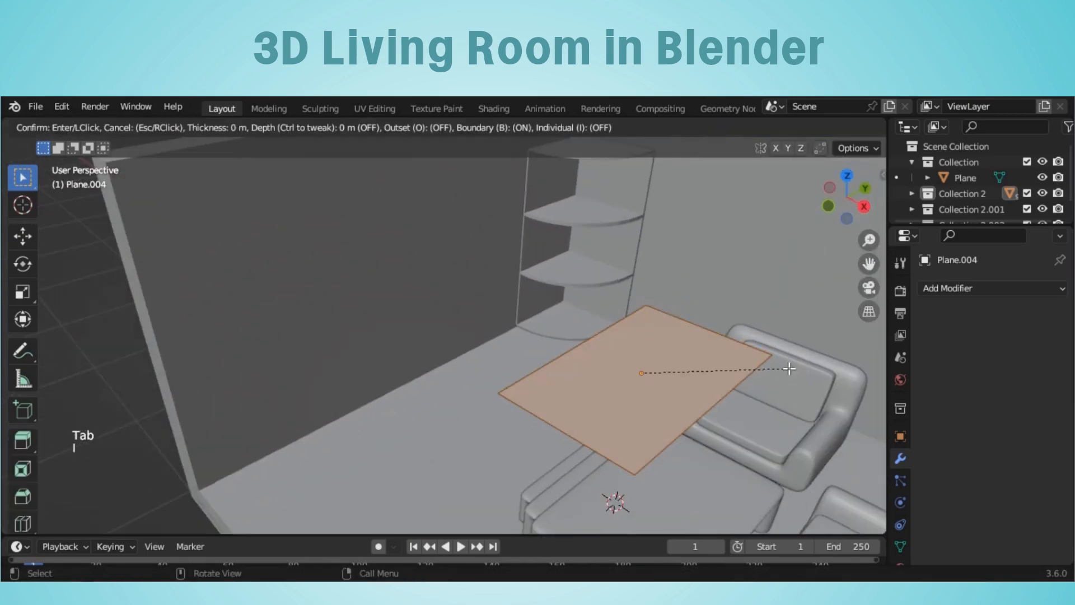
left_click(769, 368)
scroll(770, 368, "up", 1)
scroll(775, 371, "down", 1)
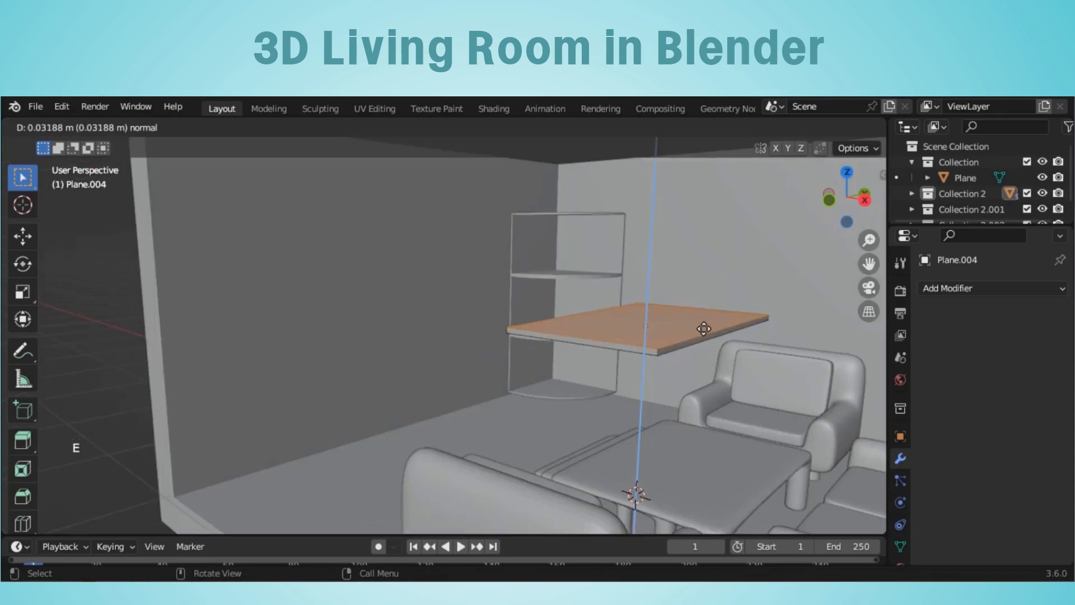
left_click(703, 330)
Inset the slab's upper face and sink the inner face along Z to form a recessed frame.
key("e")
key("x")
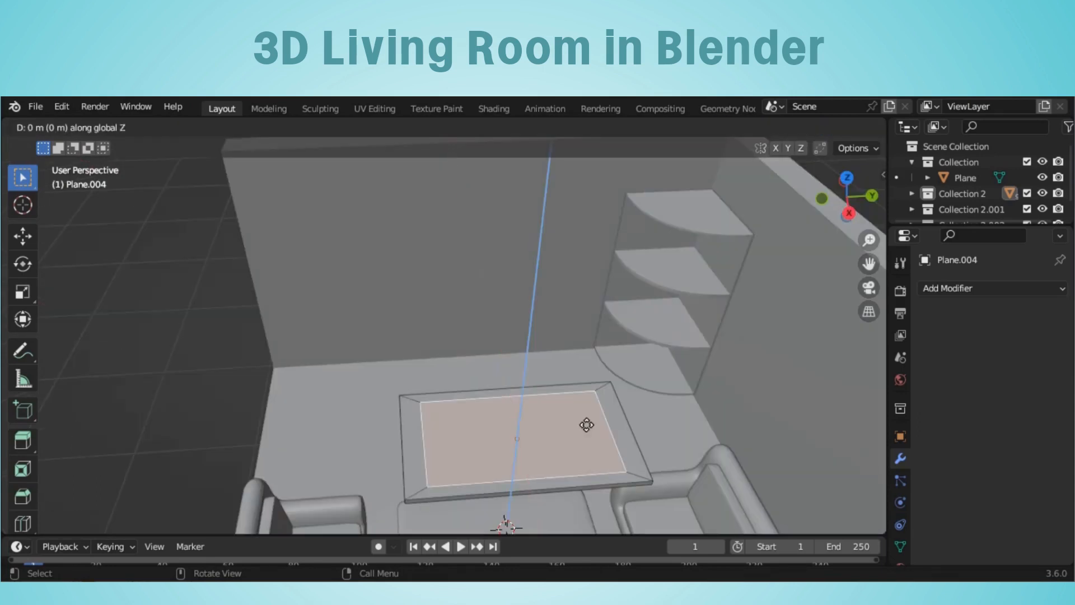
left_click(586, 427)
Stand the frame upright in Object Mode by rotating it 90° about X and 90° about Z.
type("r")
type("y")
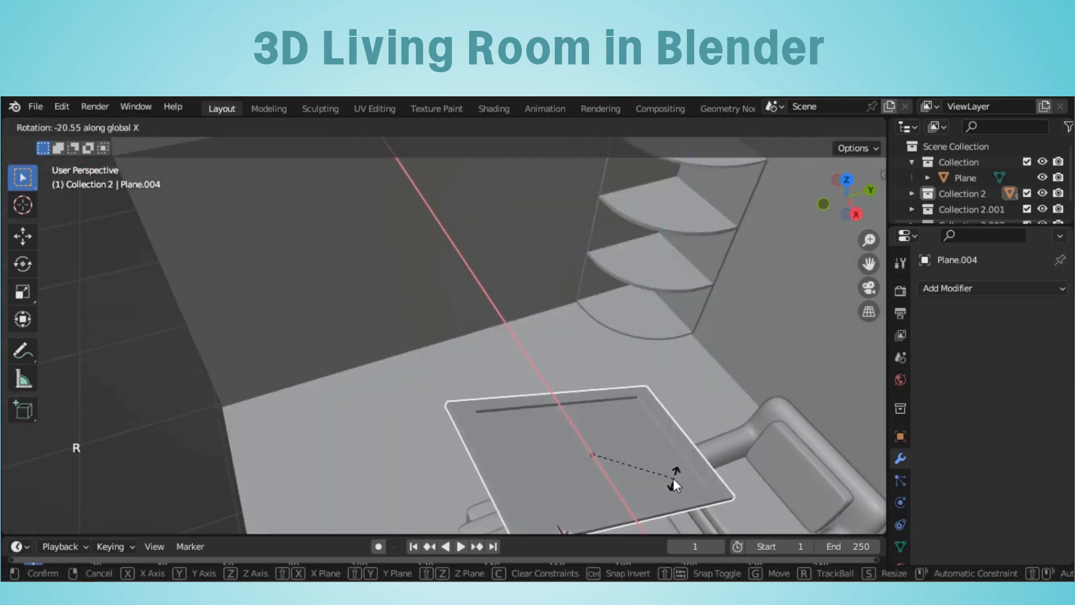
type("90")
left_click(673, 480)
scroll(671, 477, "down", 2)
type("rz")
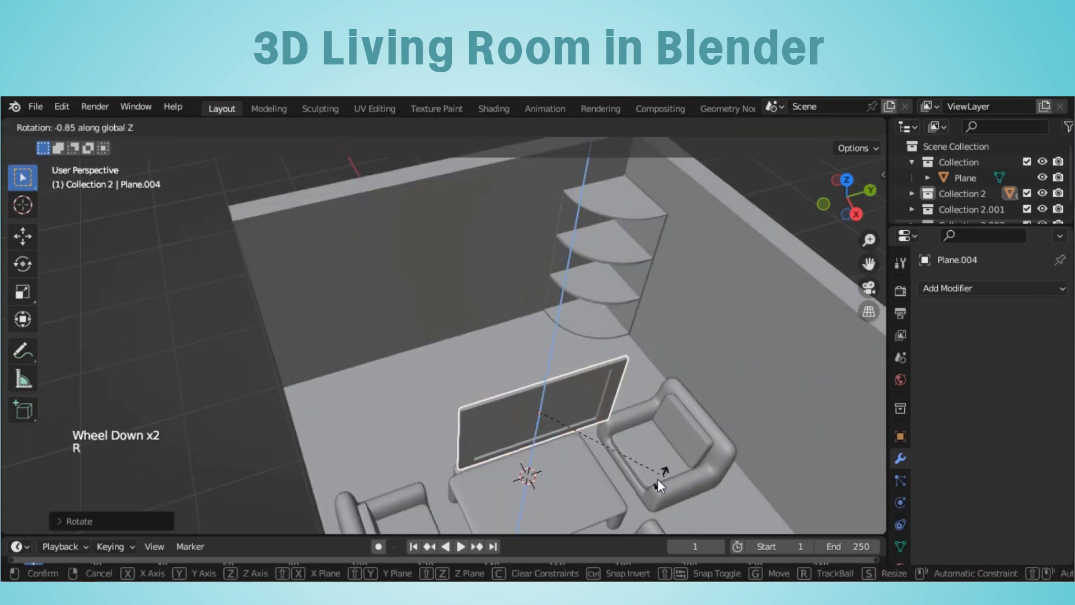
type("90")
left_click(594, 499)
Move the upright frame along Y and X onto the back wall above the armchair.
key("g")
key("y")
left_click(777, 440)
key("g")
key("x")
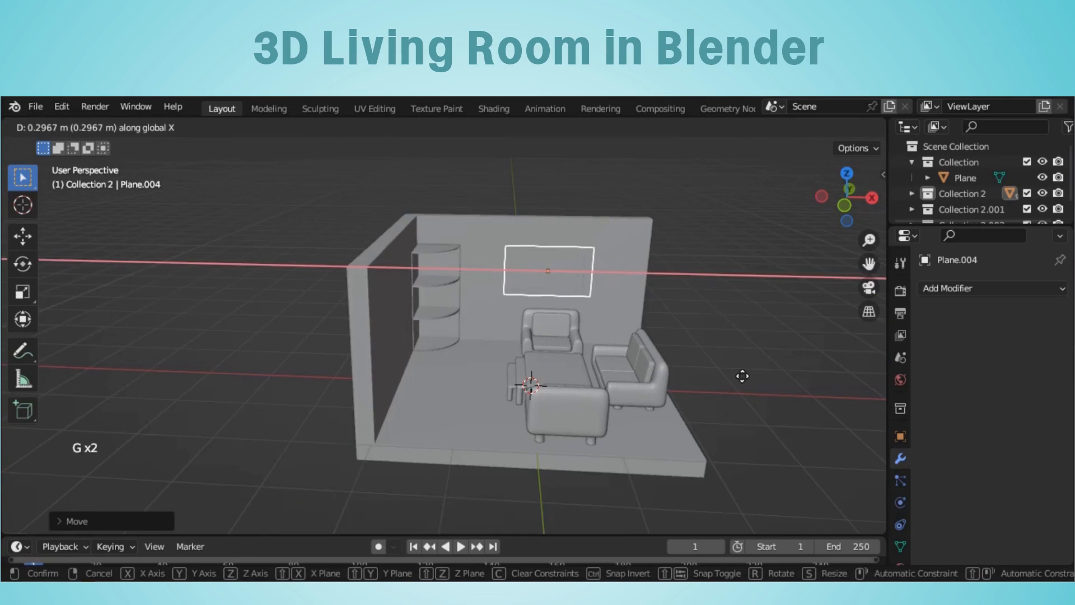
left_click(742, 376)
Resize the frame on the back wall in front view and adjust its height along Z.
key("KP_1")
scroll(809, 348, "up", 3)
key("s")
left_click(784, 343)
key("g")
key("z")
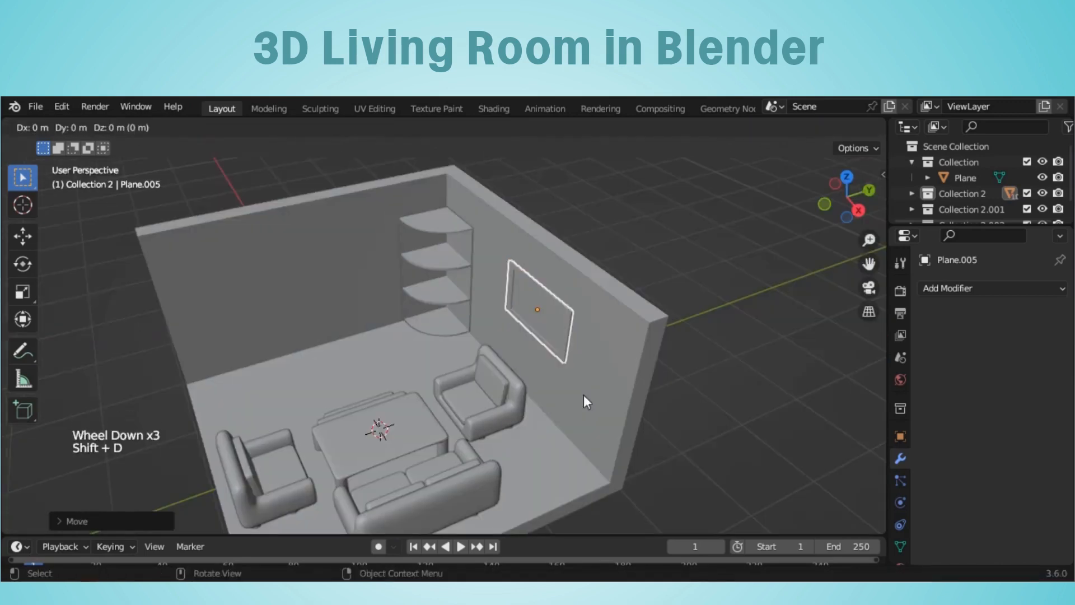
Duplicate the wall frame, shift the copy away from the back wall, and rotate it 90° about Z.
key("shift+d")
key("x")
key("y")
left_click(399, 416)
key("r")
key("z")
key("9")
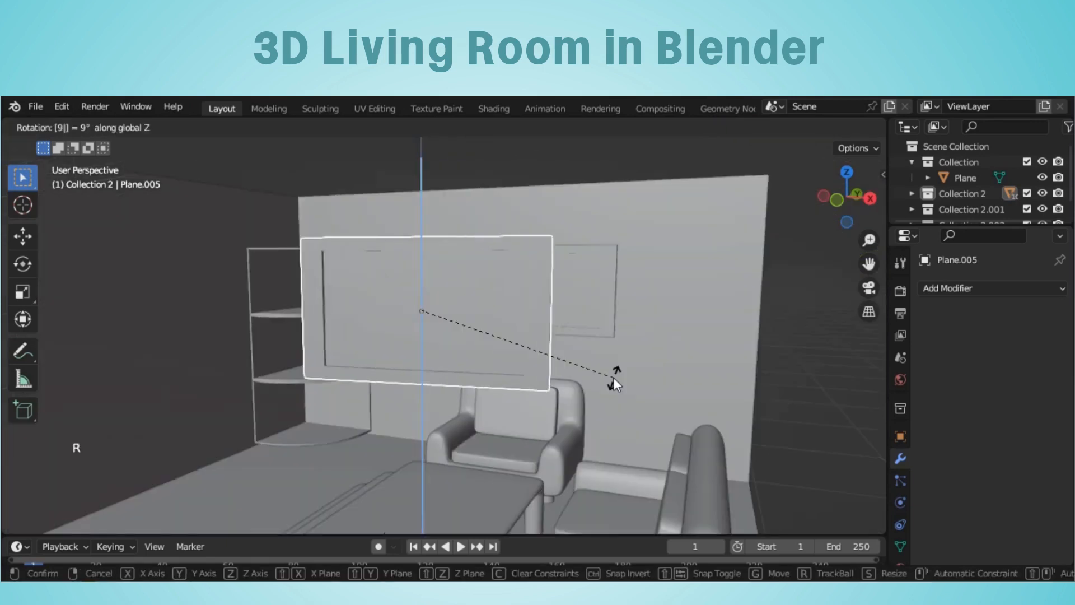
key("0")
key("Return")
Move the duplicated frame along X onto the side wall and scale it up by about 1.28.
key("g")
key("x")
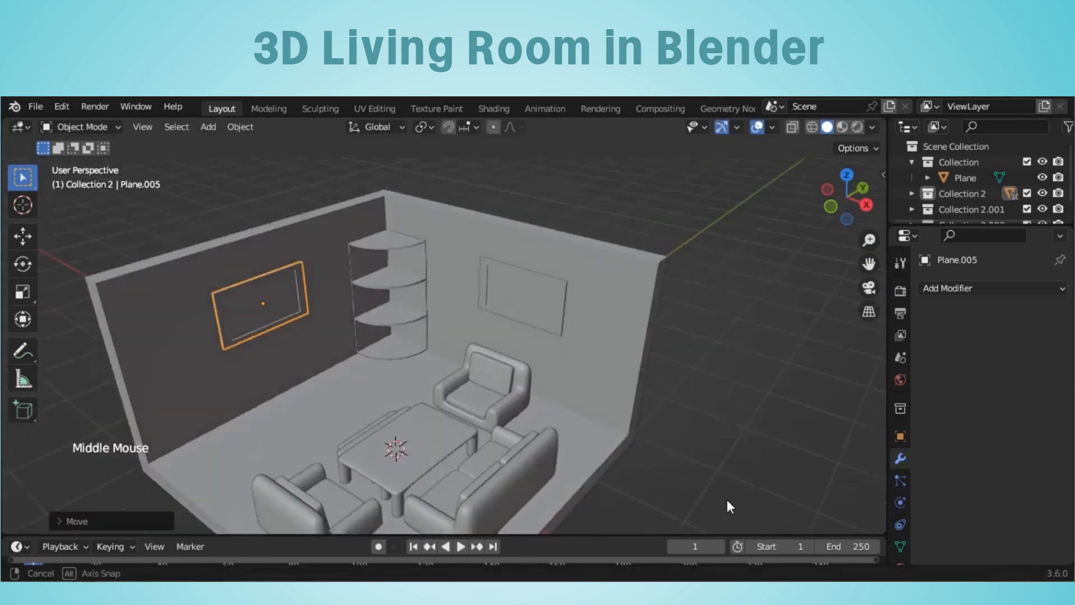
middle_click_drag(725, 496, 460, 358)
scroll(523, 375, "up", 2)
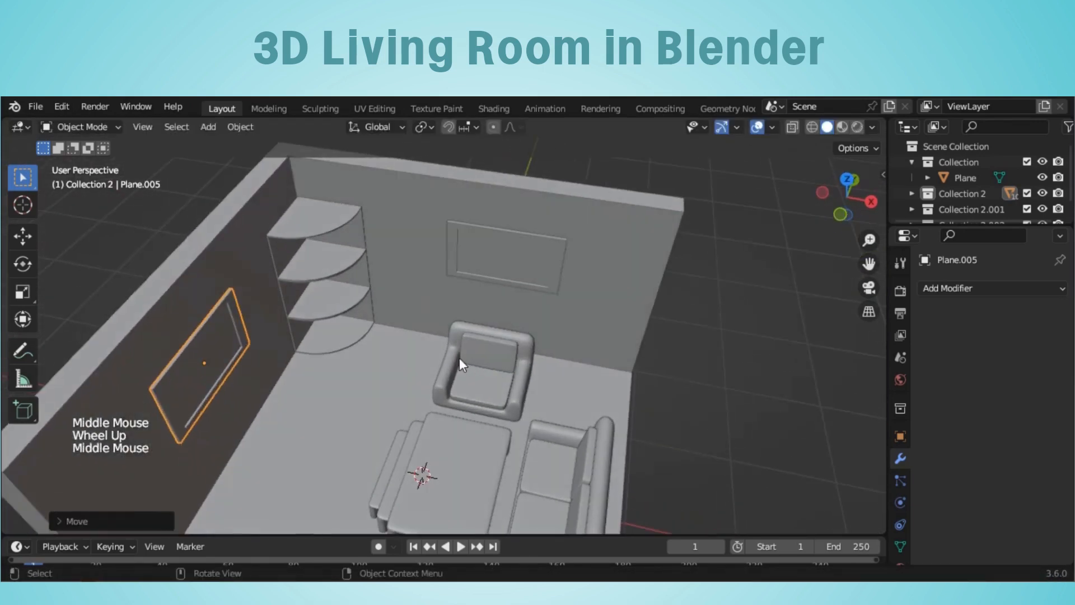
key("s")
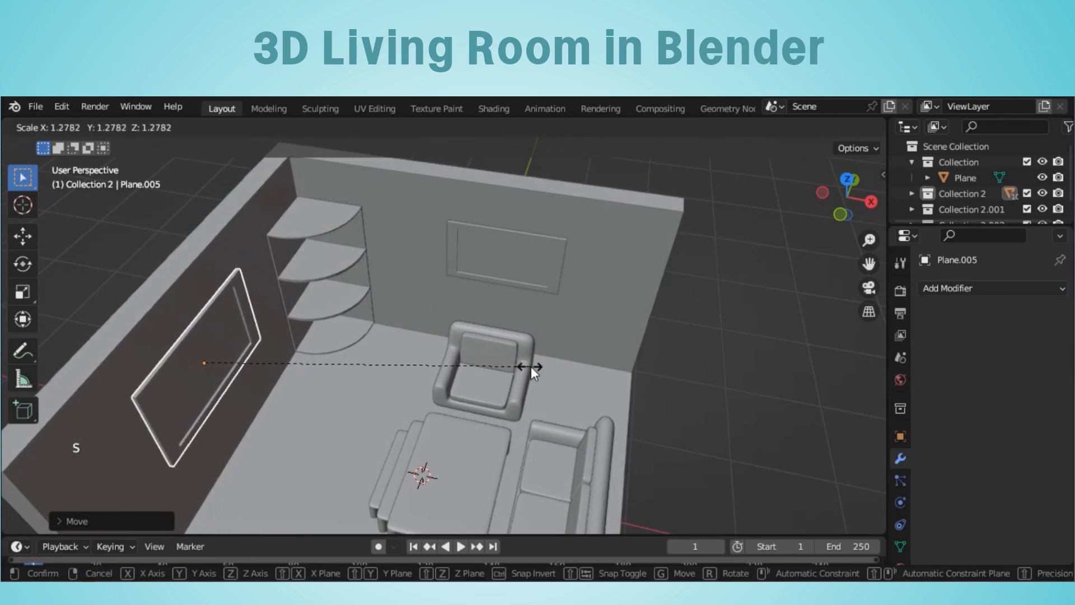
left_click(531, 366)
Scale the edge loops around the side-wall frame's recessed panel by about 1.1 to narrow its border.
middle_click_drag(531, 366, 335, 292)
key("Tab")
scroll(491, 254, "up", 4)
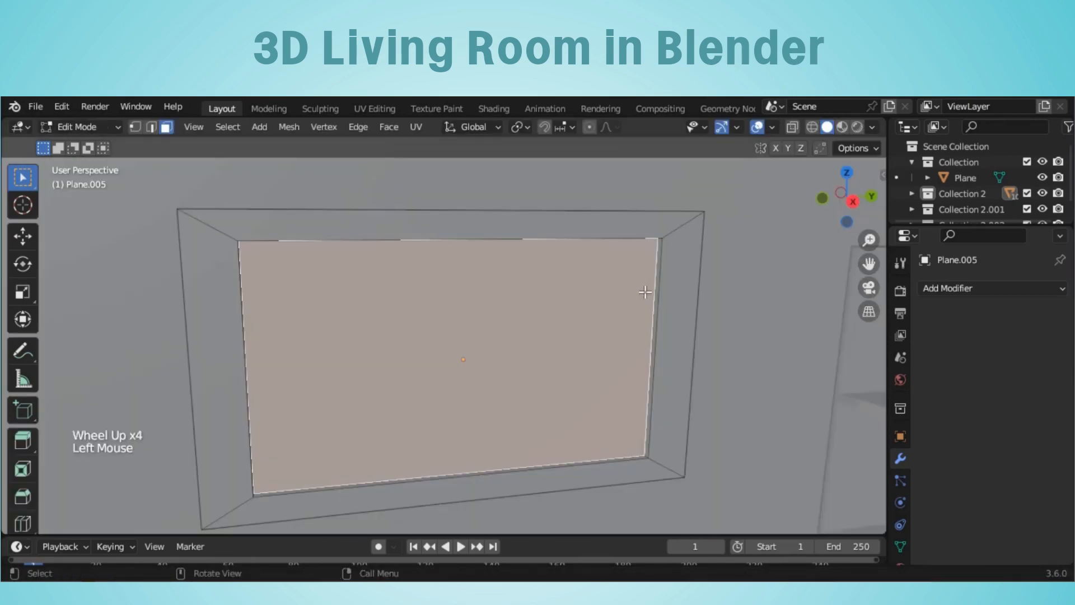
left_click(151, 127)
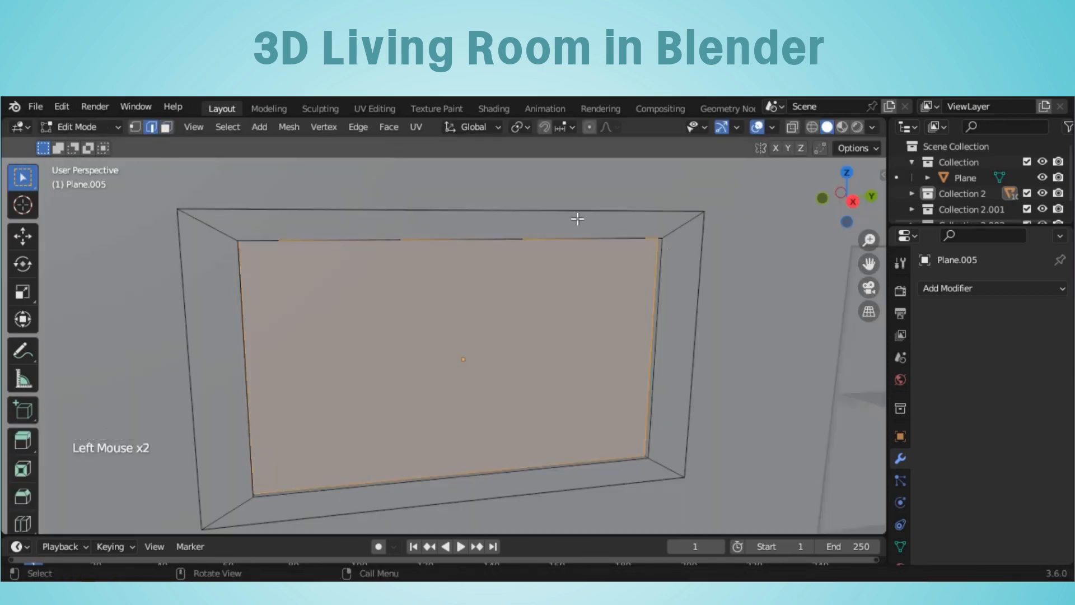
left_click(662, 266, "alt+shift")
key("s")
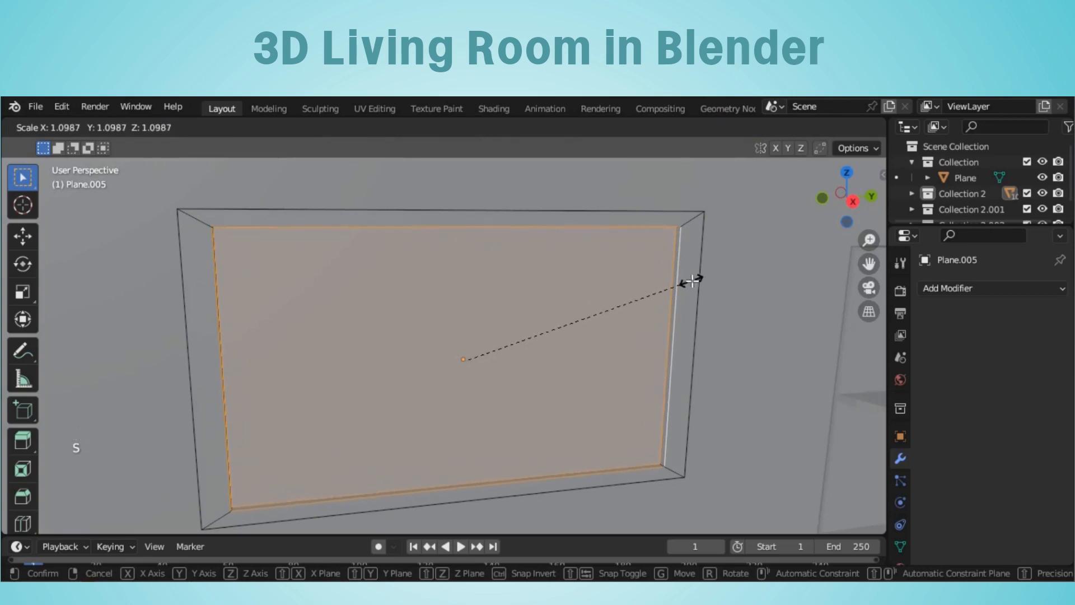
left_click(693, 283)
Raise the two lower edges of the recessed panel along Z to make the bottom border thicker.
left_click(619, 471)
left_click(620, 470, "shift")
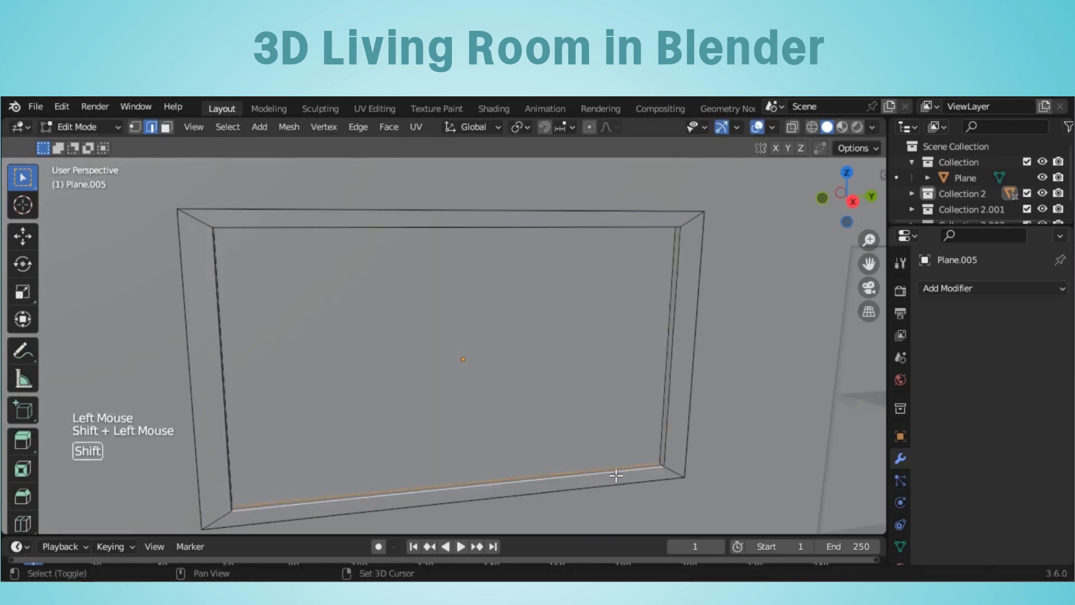
key("g")
key("z")
left_click(699, 415)
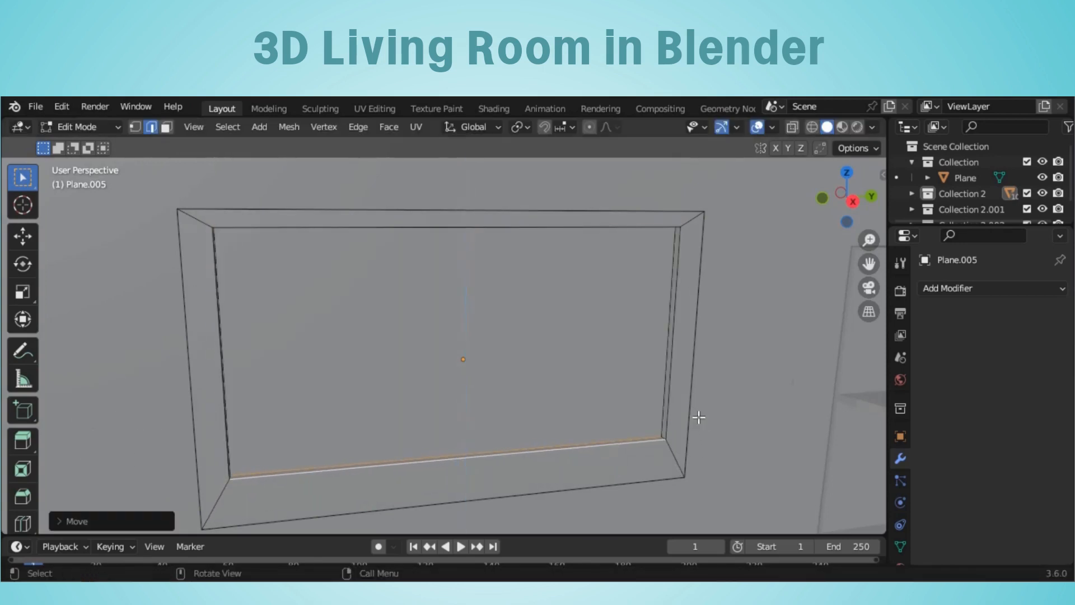
Select the outer edges at both bottom corners of the side-wall frame.
scroll(699, 413, "down", 2)
left_click(584, 460)
scroll(657, 501, "up", 3)
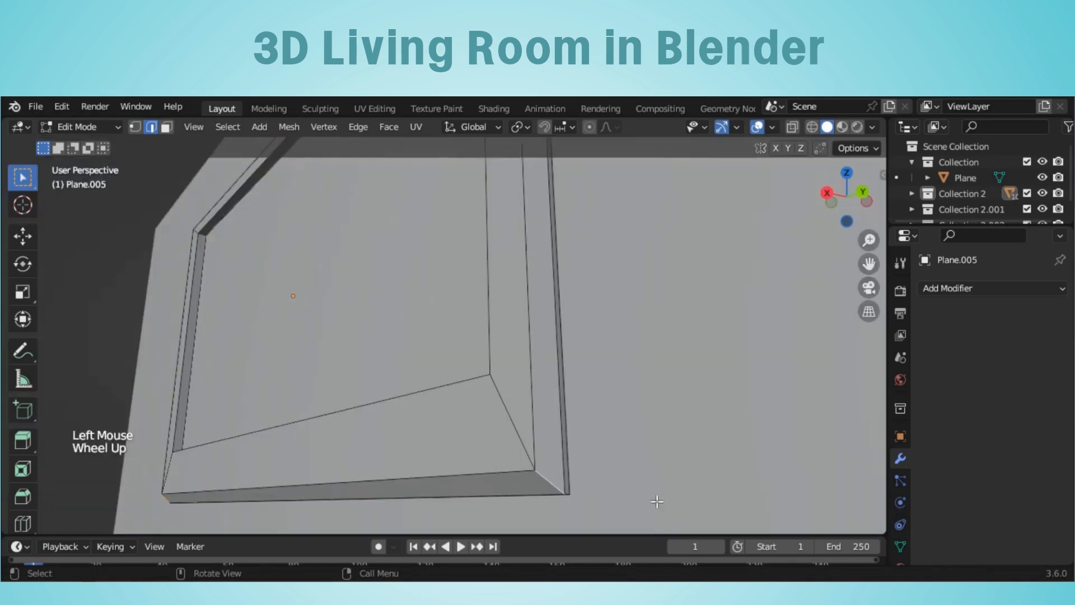
key("ctrl+z")
left_click(566, 494, "shift")
scroll(799, 293, "down", 1)
left_click_drag(869, 264, 235, 174)
scroll(306, 412, "down", 2)
scroll(371, 404, "down", 1)
scroll(392, 403, "up", 2)
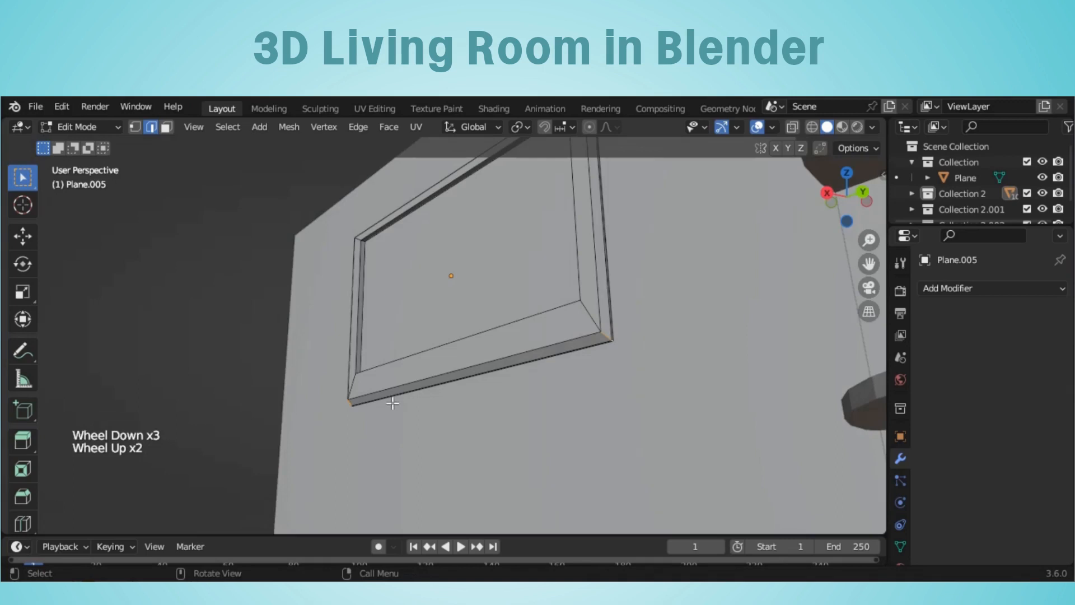
Hide all objects except the side-wall frame and return to editing its mesh.
key("Tab")
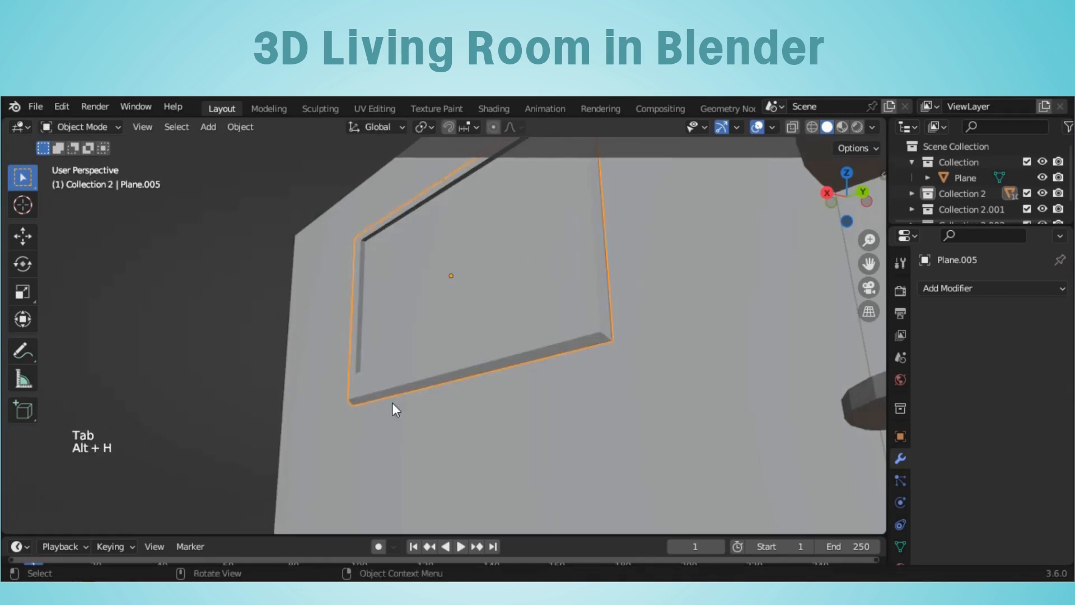
key("shift+h")
scroll(392, 402, "down", 1)
key("Tab")
scroll(365, 412, "up", 3)
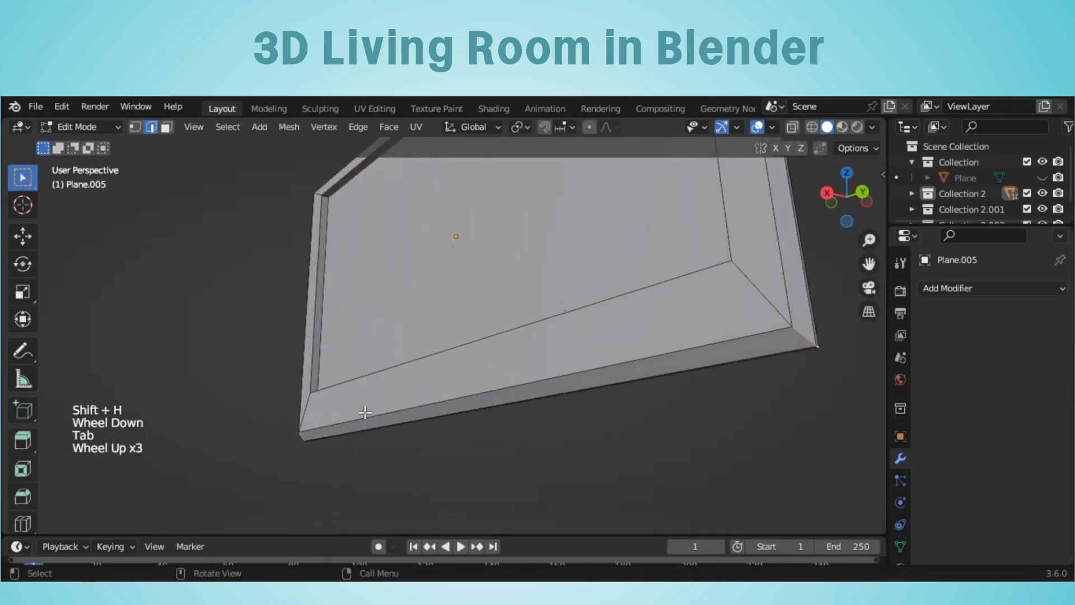
Round the frame's two bottom corners with a multi-segment bevel about 0.16 m wide.
middle_click_drag(365, 413, 512, 367)
left_click_drag(869, 264, 775, 361)
scroll(334, 319, "up", 1)
scroll(641, 423, "down", 3)
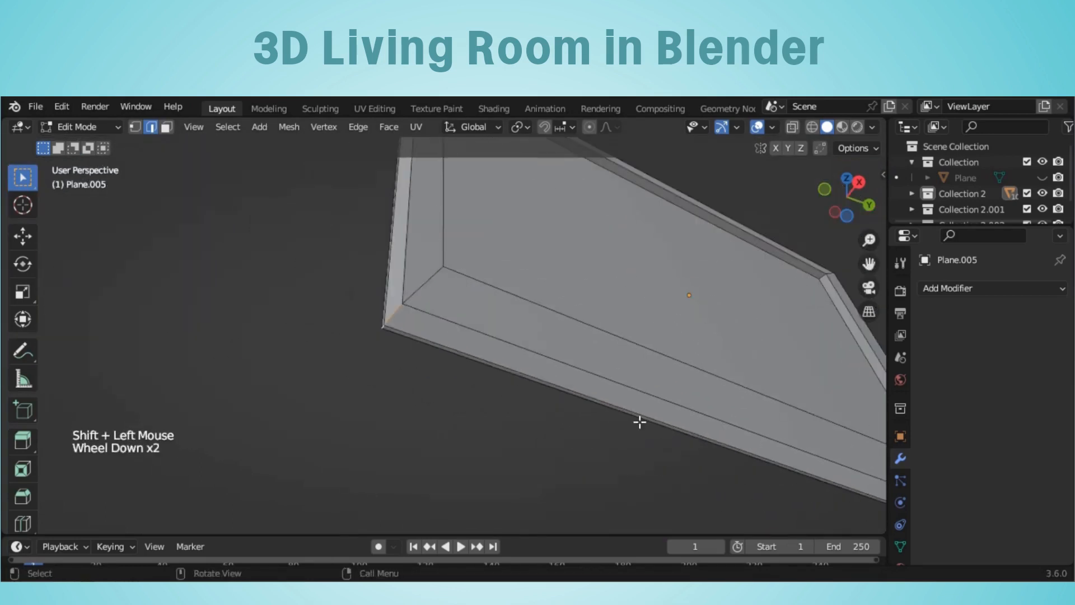
key("ctrl+b")
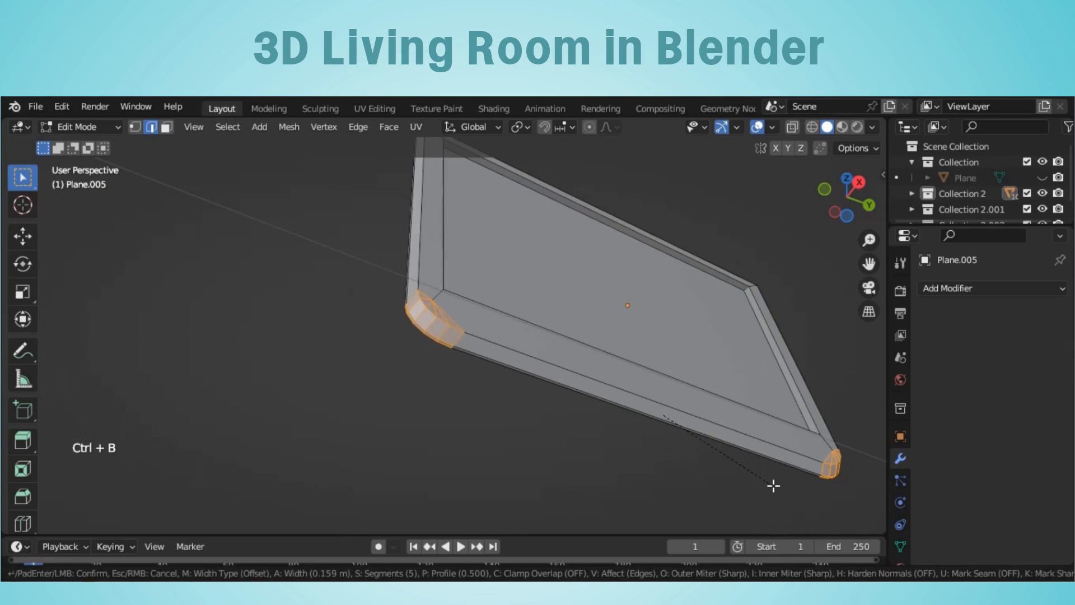
left_click(776, 487)
Select the outer edges at both top corners of the frame and bevel them about 0.13 m with 13 segments.
scroll(776, 487, "down", 3)
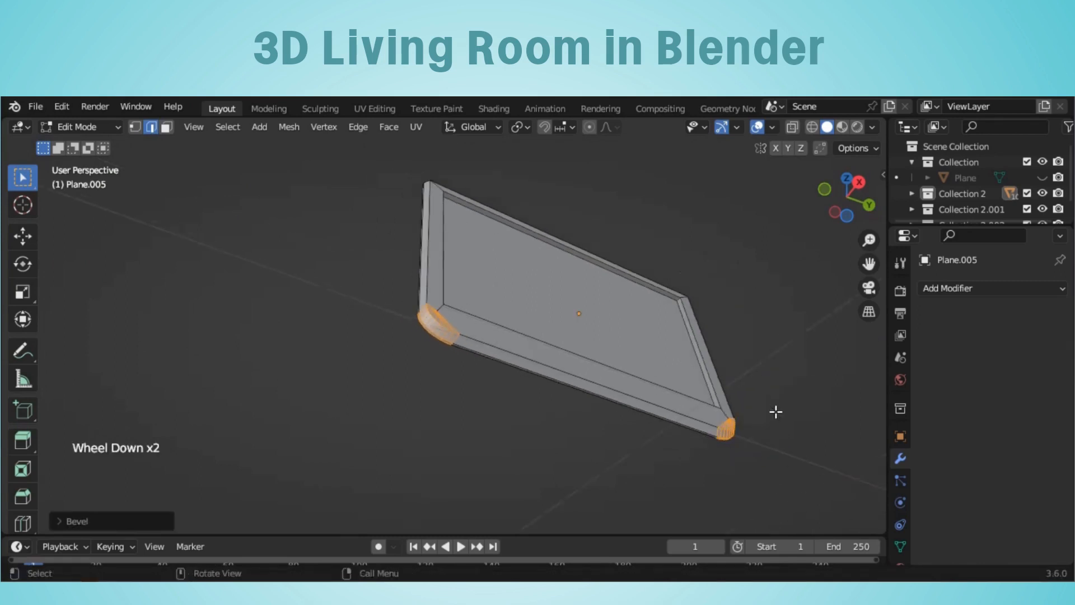
middle_click_drag(776, 487, 715, 509)
scroll(780, 401, "down", 1)
scroll(780, 402, "down", 1)
middle_click_drag(779, 401, 639, 432)
scroll(630, 440, "up", 2)
scroll(630, 440, "down", 1)
left_click(540, 476)
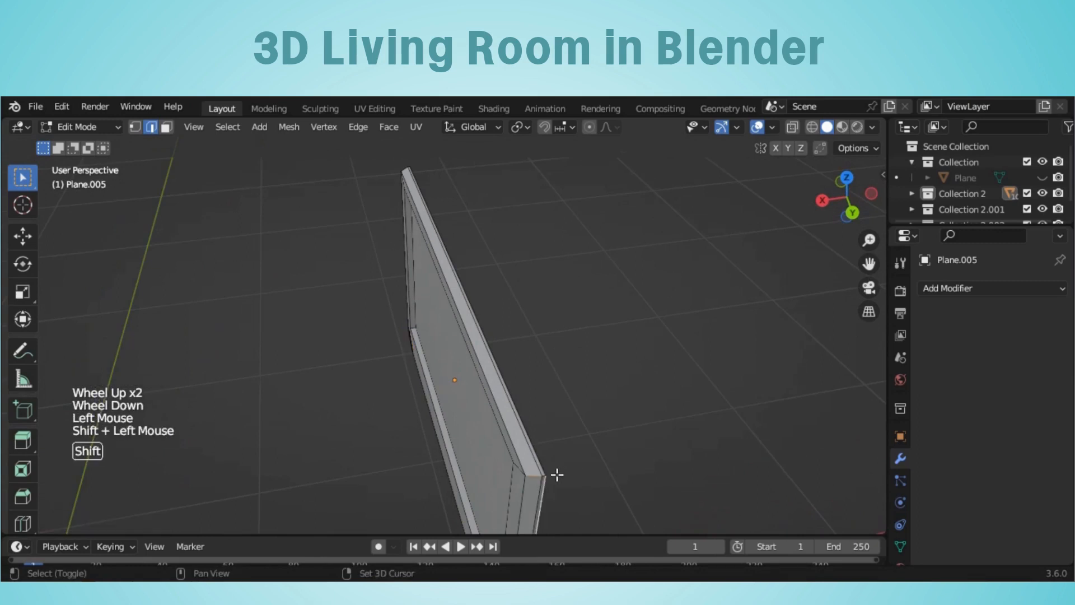
scroll(570, 482, "up", 1)
left_click_drag(868, 263, 794, 140)
scroll(550, 307, "up", 1)
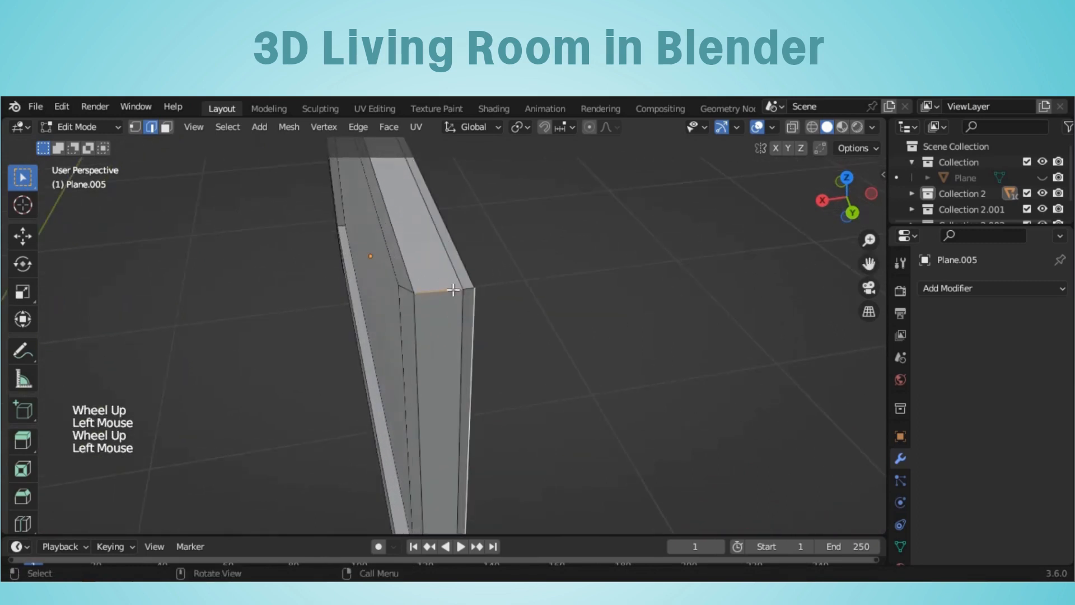
scroll(509, 304, "down", 3)
mouse_move(851, 195)
left_mouse_down()
mouse_move(207, 218)
mouse_move(858, 205)
left_mouse_up()
mouse_move(868, 264)
left_mouse_down()
mouse_move(867, 285)
mouse_move(885, 257)
left_mouse_up()
scroll(746, 291, "up", 4)
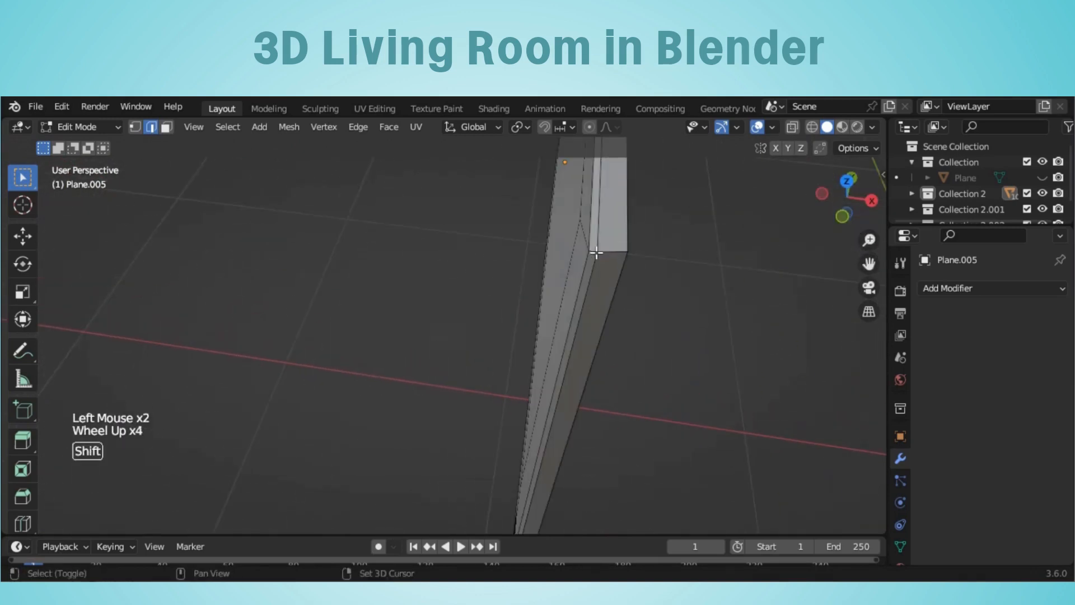
scroll(679, 259, "down", 2)
middle_click_drag(680, 259, 520, 208)
scroll(520, 209, "down", 2)
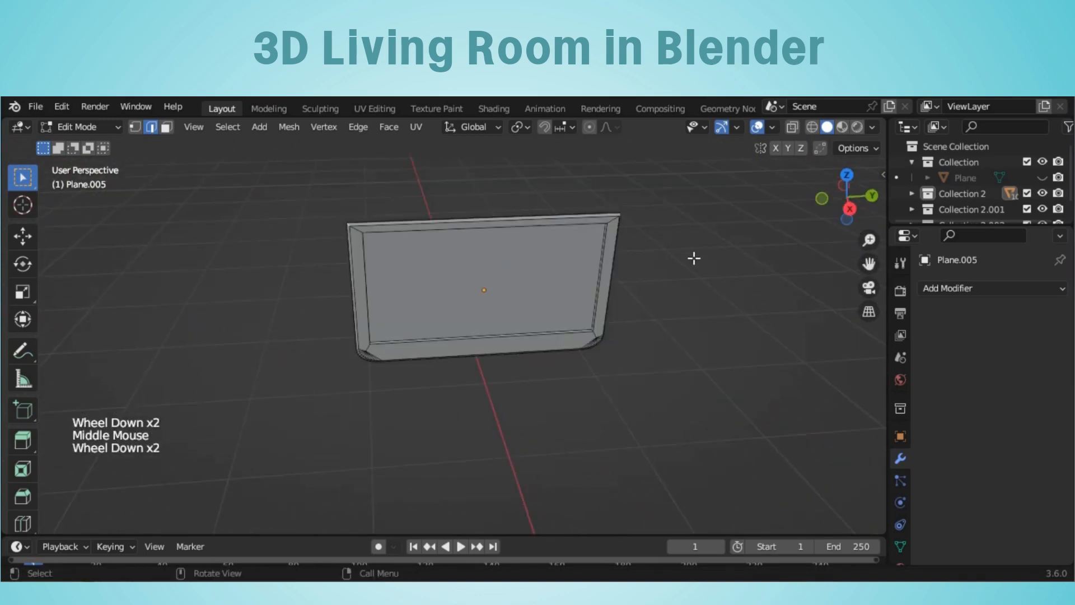
key("ctrl+b")
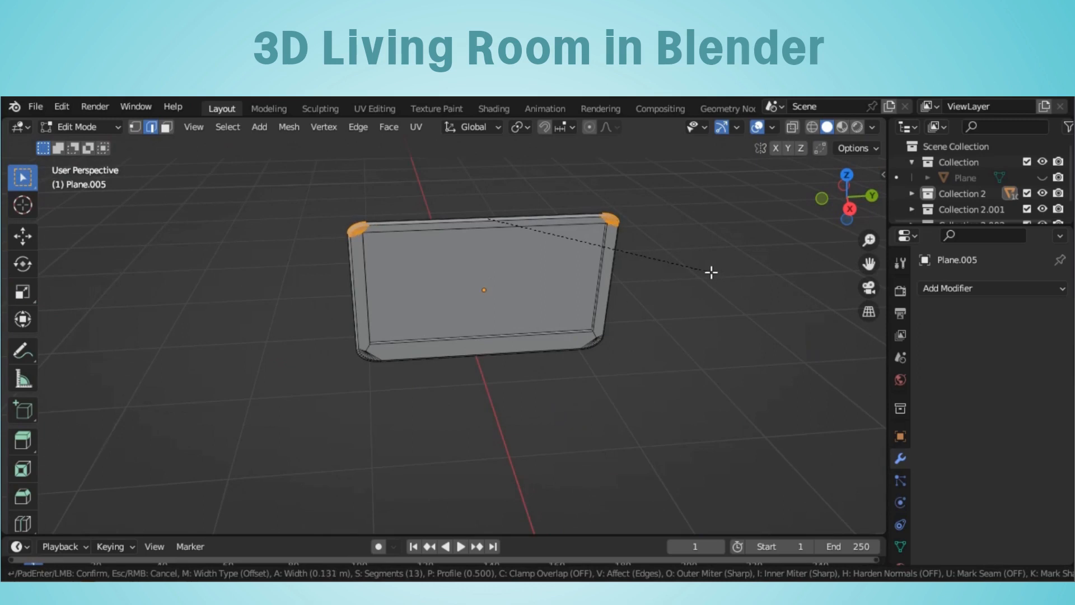
left_click(711, 273)
Return to Object Mode and reveal the hidden room and furniture around the rounded frame.
key("Tab")
scroll(696, 319, "down", 1)
key("alt+h")
left_click(546, 402)
scroll(546, 403, "up", 4)
scroll(546, 402, "down", 5)
middle_click_drag(546, 403, 565, 401)
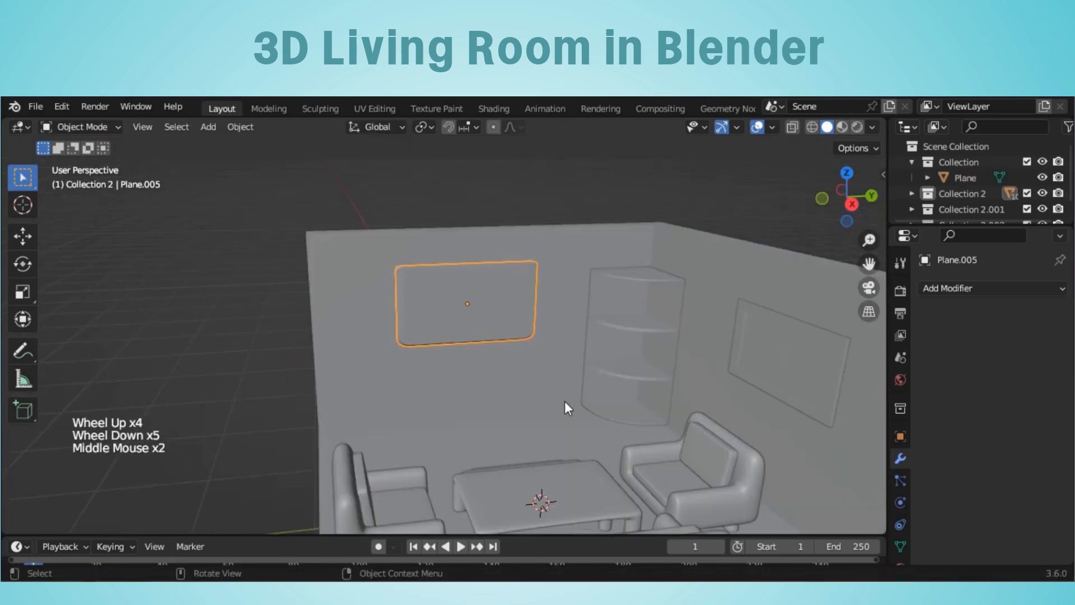
Scale the rounded frame on the side wall up slightly.
key("s")
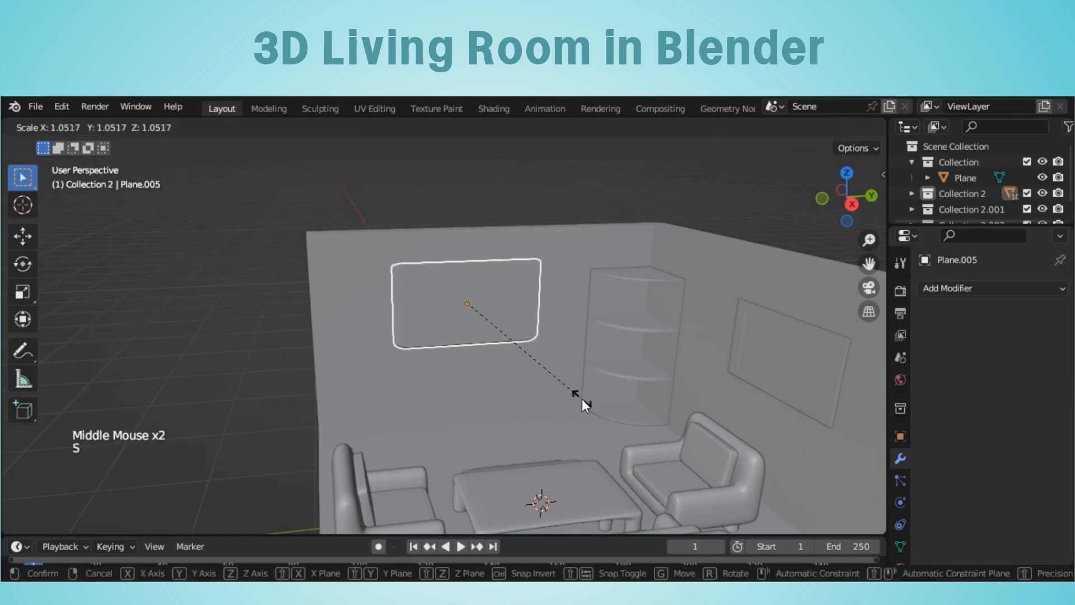
left_click(586, 401)
middle_click_drag(585, 401, 505, 409)
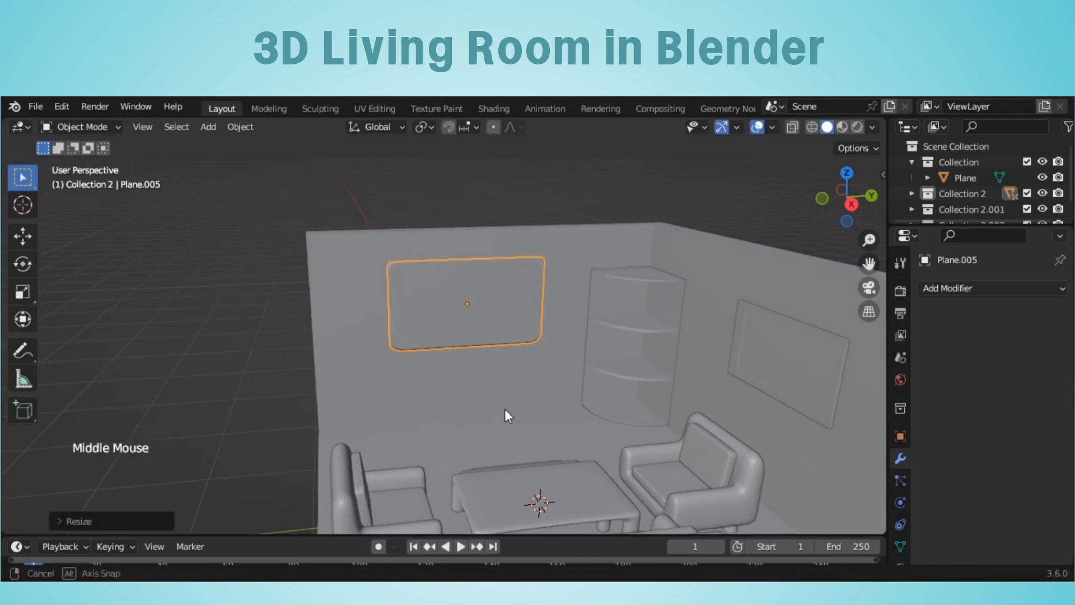
Add a cylinder mesh to the scene and hide every other object to isolate it.
scroll(782, 419, "down", 4)
middle_click_drag(782, 419, 760, 424)
key("shift+a")
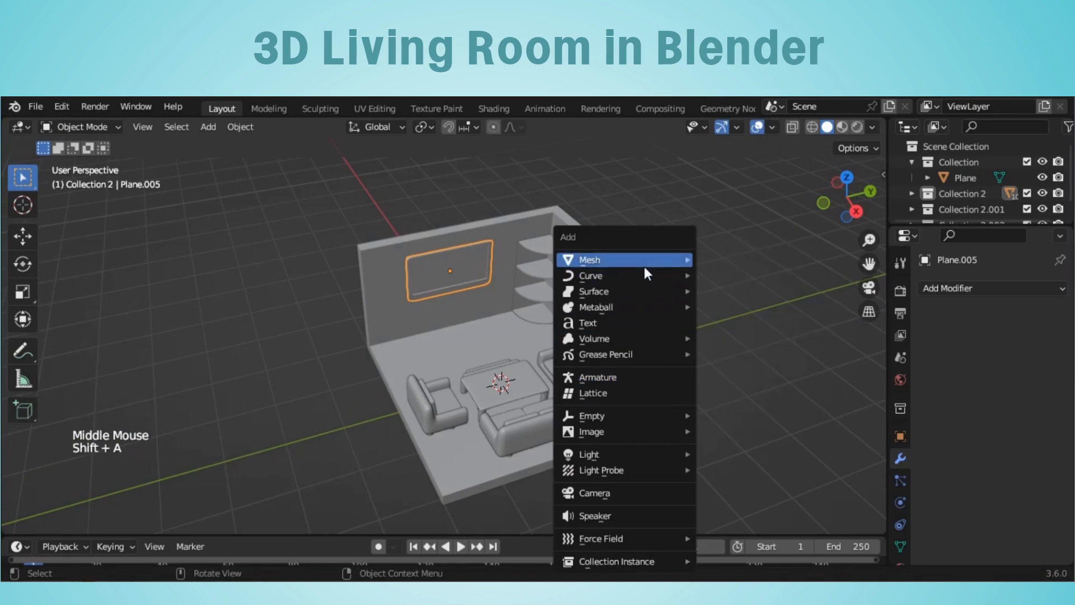
left_click(724, 337)
key("shift+h")
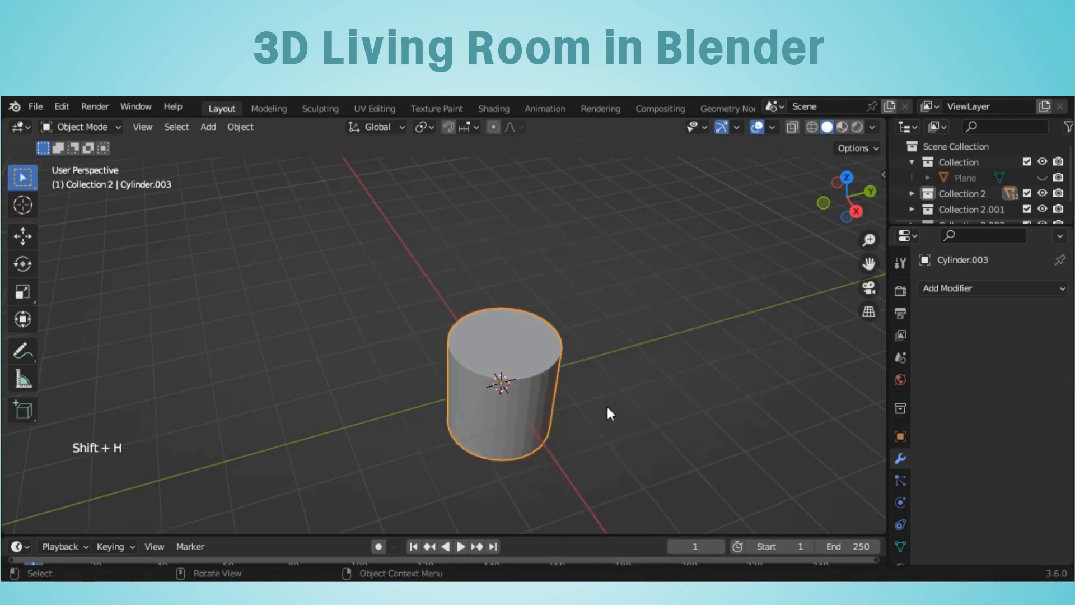
Delete the top and bottom cap faces of the cylinder, leaving an open tube.
middle_click_drag(608, 407, 636, 425)
scroll(636, 425, "up", 1)
scroll(698, 425, "up", 1)
key("Tab")
left_click(166, 127)
left_click(571, 333)
key("x")
middle_click_drag(576, 341, 560, 418)
left_click(534, 418)
key("x")
left_click(533, 418)
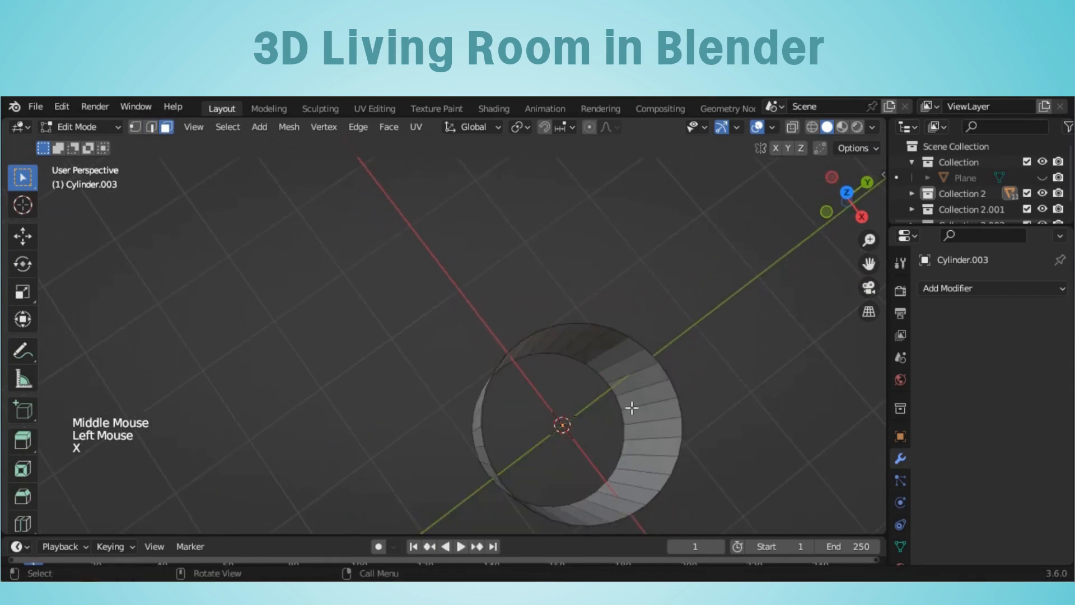
Extrude all faces of the tube in place and scale them inward to give the wall thickness.
middle_click_drag(631, 409, 643, 377)
key("a")
key("e")
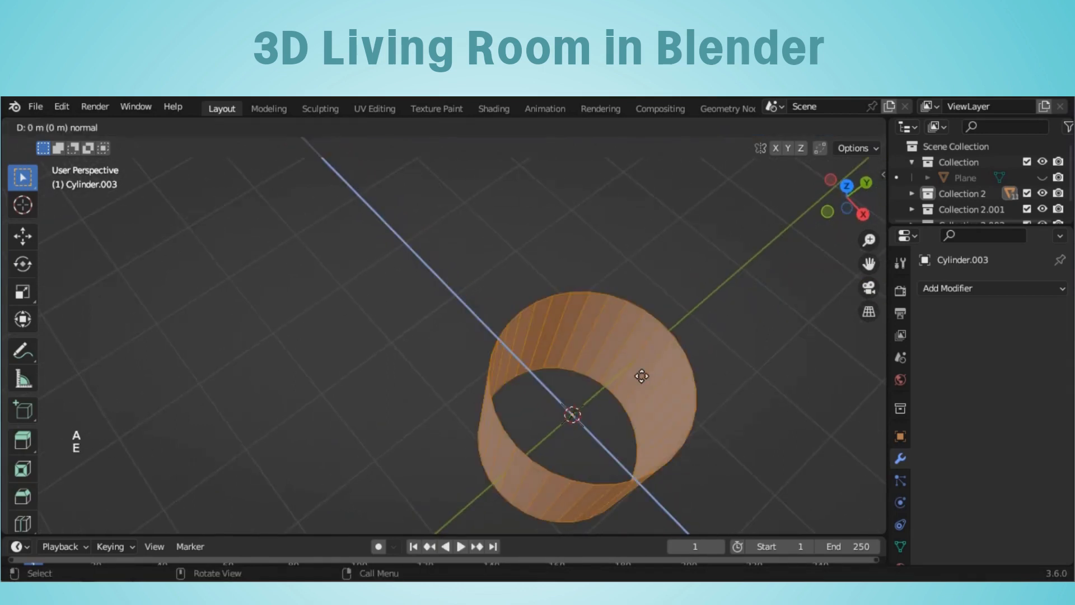
right_click(642, 376)
key("s")
left_click(634, 381)
scroll(634, 381, "down", 2)
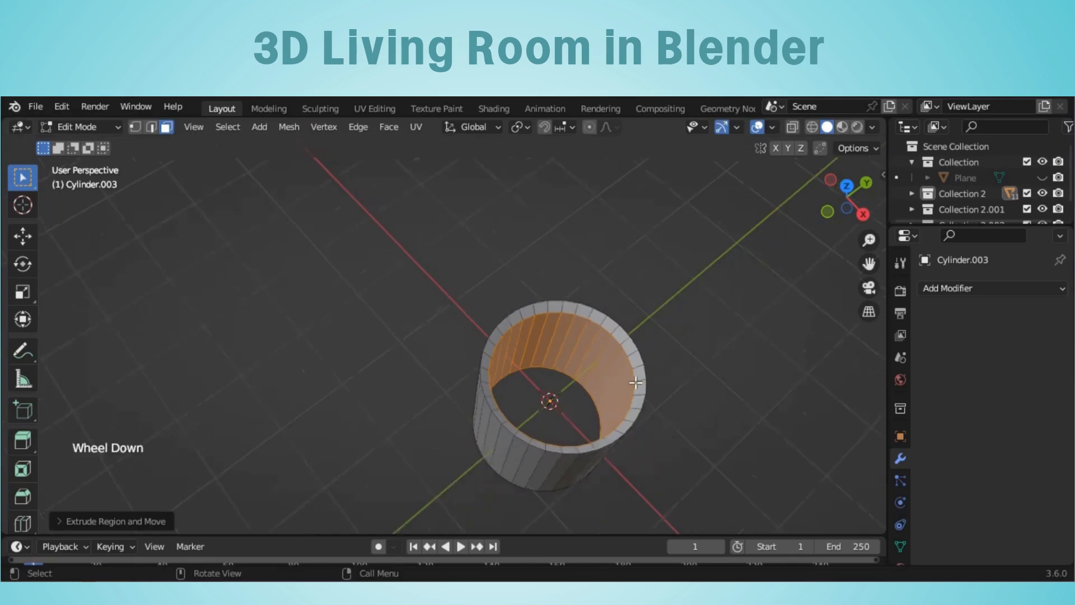
From the top view, select the quarter of the ring between positive X and positive Y and separate it into its own object.
key("KP_7")
left_click(797, 129)
left_click_drag(660, 215, 488, 387)
key("p")
left_click(692, 287)
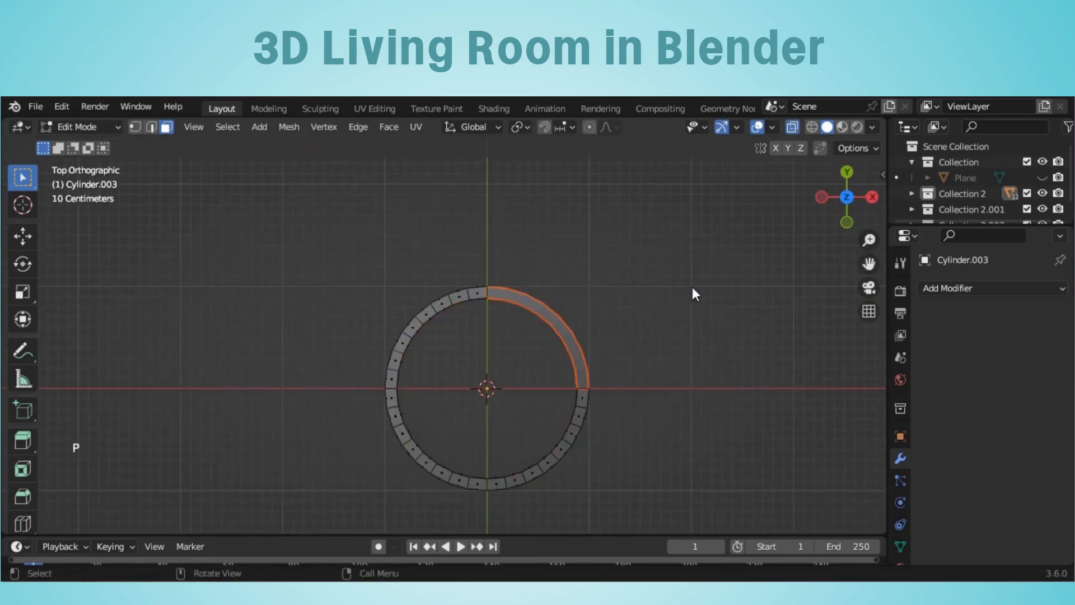
Return to Object Mode, delete the remaining three-quarter ring and select the separated quarter piece.
key("Tab")
left_click(791, 127)
middle_click_drag(700, 213, 663, 274)
left_click(549, 283)
left_click(456, 256)
key("x")
left_click(463, 264)
left_click(538, 337)
middle_click_drag(600, 394, 300, 191)
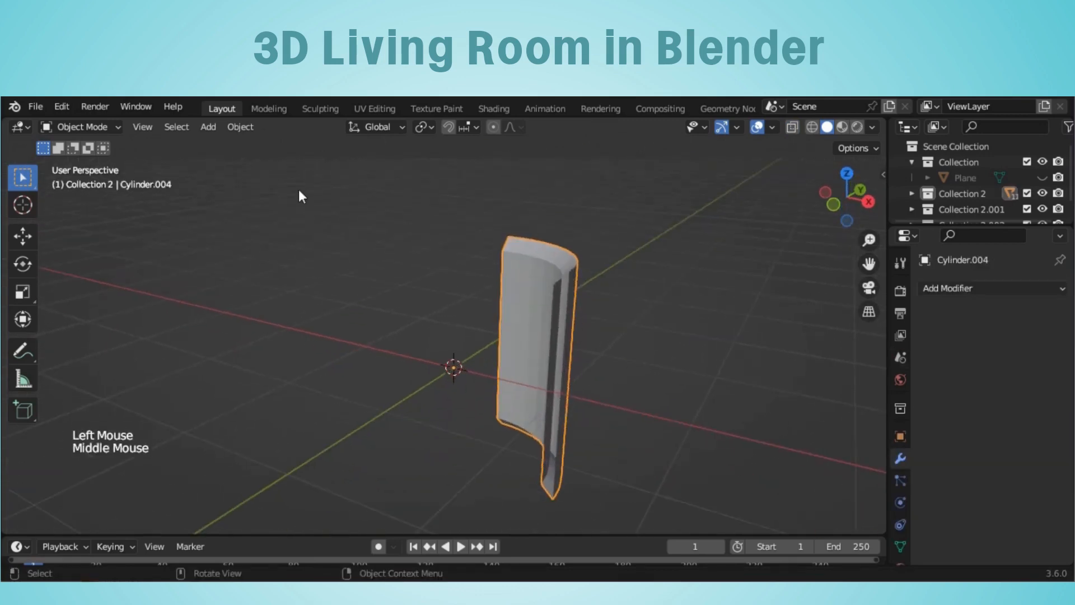
Open the curved quarter piece in Edit Mode with edge selection.
left_click(108, 130)
left_click(84, 161)
scroll(636, 305, "up", 2)
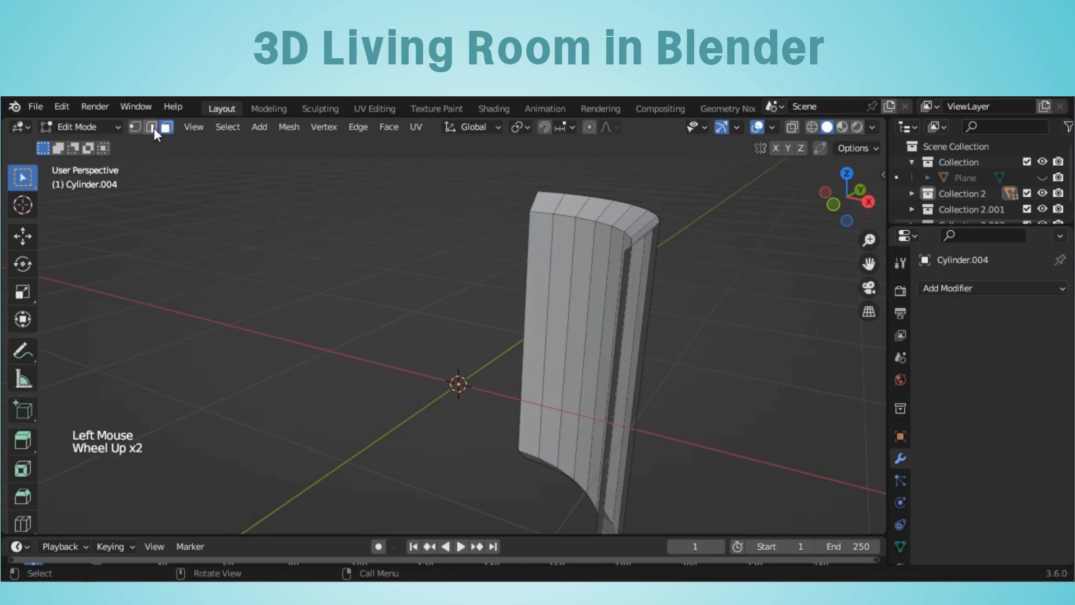
left_click(631, 249, "alt")
key("f")
scroll(732, 288, "down", 1)
middle_click_drag(732, 288, 699, 294)
key("ctrl+z")
key("ctrl+z")
Fill the open end loops on both sides of the curved quarter piece with faces.
scroll(668, 291, "up", 2)
left_click(661, 256, "alt")
key("f")
middle_click_drag(661, 255, 374, 204)
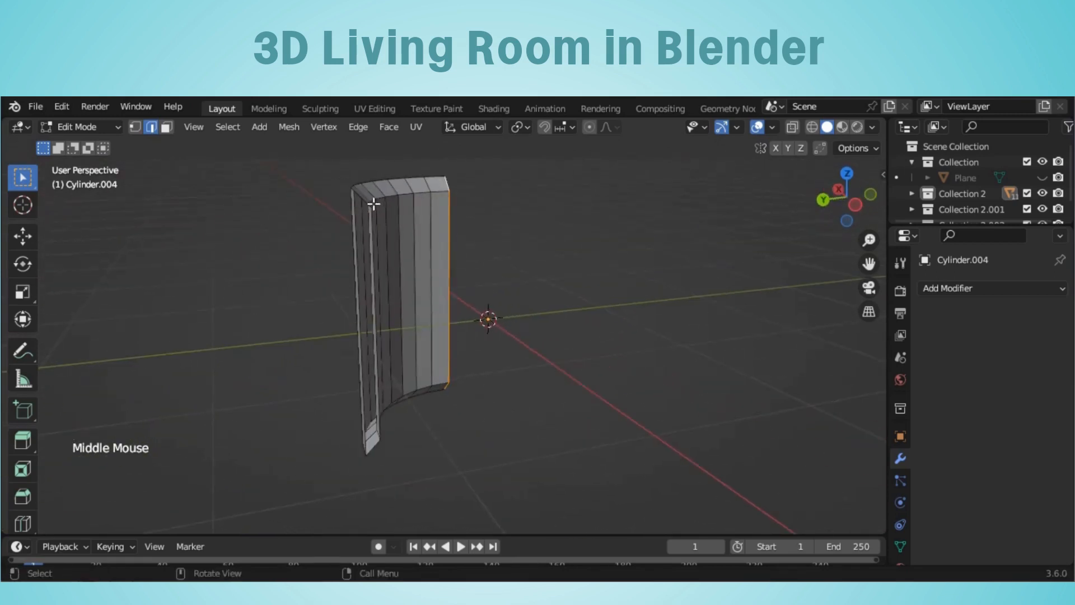
middle_click_drag(469, 235, 362, 290)
key("f")
scroll(363, 291, "down", 1)
Return to Object Mode, reveal the hidden room and move the curved piece up above the furniture.
key("Tab")
scroll(504, 285, "down", 1)
middle_click_drag(504, 286, 625, 323)
scroll(586, 290, "down", 2)
key("alt+h")
left_click(625, 322)
left_click(501, 323)
key("g")
left_click(513, 257)
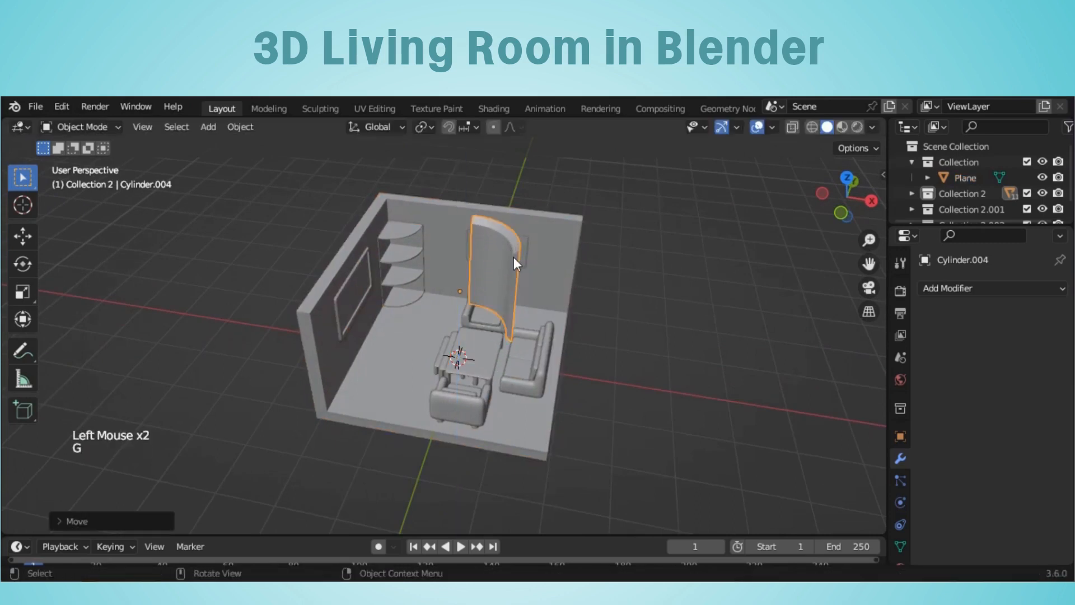
Rotate the curved piece 90° about the Y axis and 90° about the X axis.
key("r")
key("y")
type("90")
key("Return")
type("r")
type("x")
type("90")
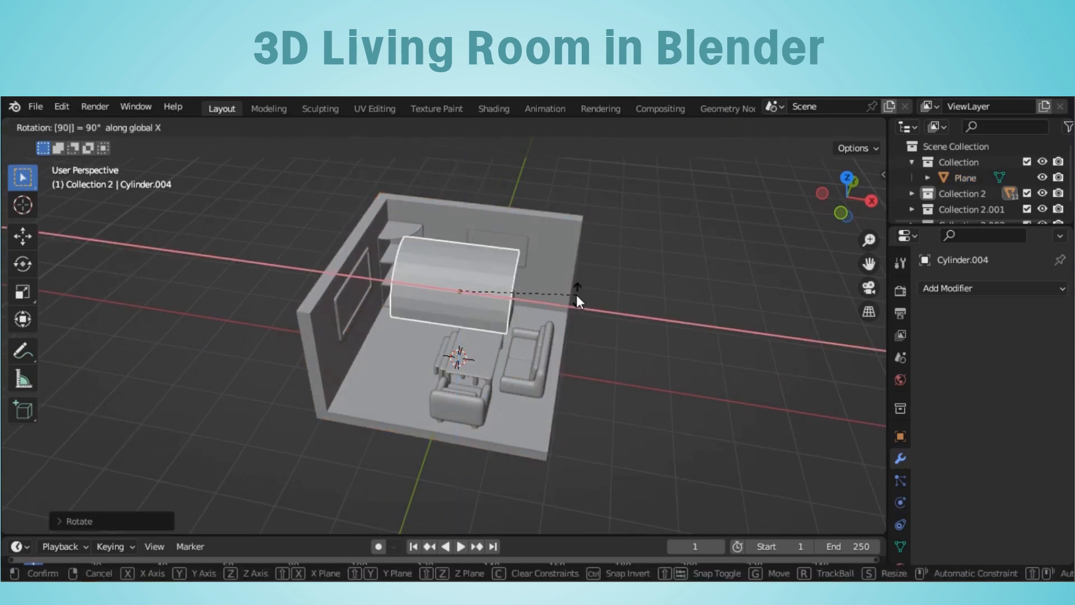
key("Return")
Rotate the curved piece a further 90° about the X axis so its hollow side faces up.
type("rx690")
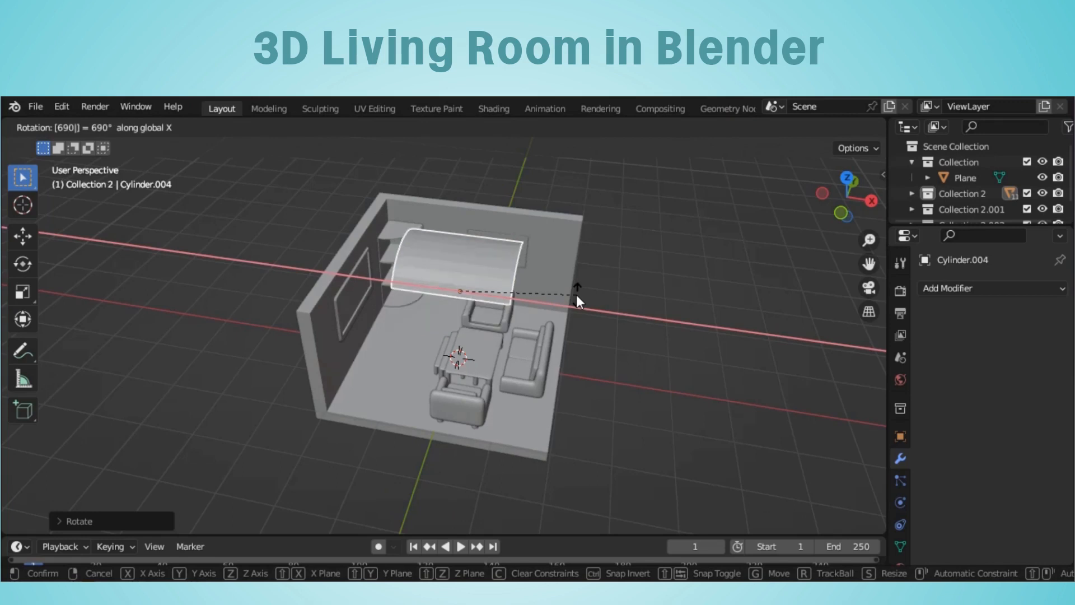
type("0")
key("Return")
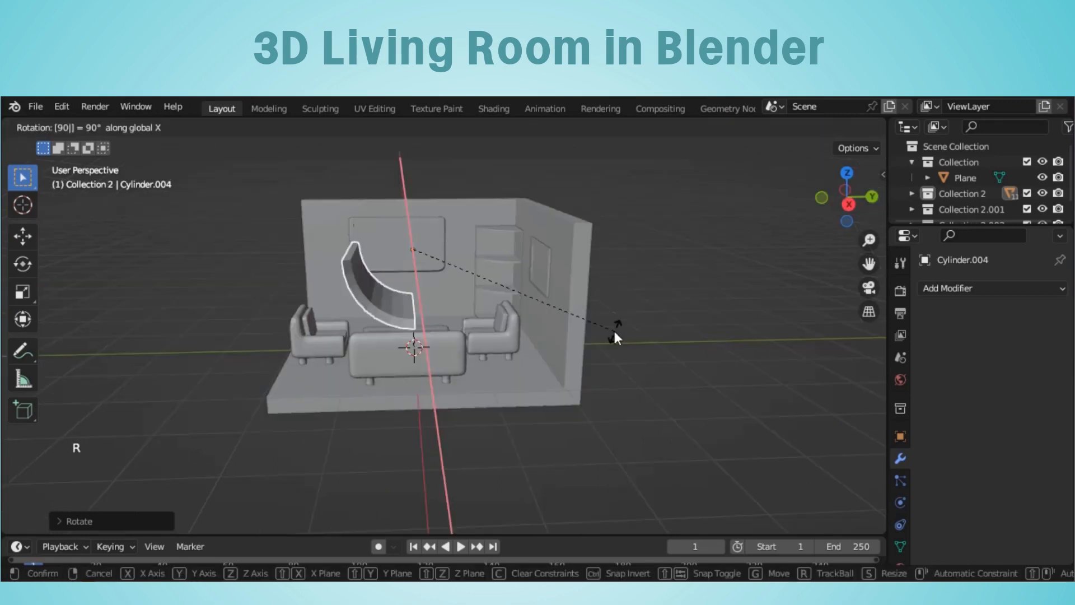
key("Return")
Scale the curved piece down and move it along Y to the wall with the recessed picture frame.
key("g")
key("x")
key("Escape")
key("s")
left_click(527, 297)
key("g")
key("x")
key("y")
left_click(672, 300)
middle_click_drag(672, 299, 805, 336)
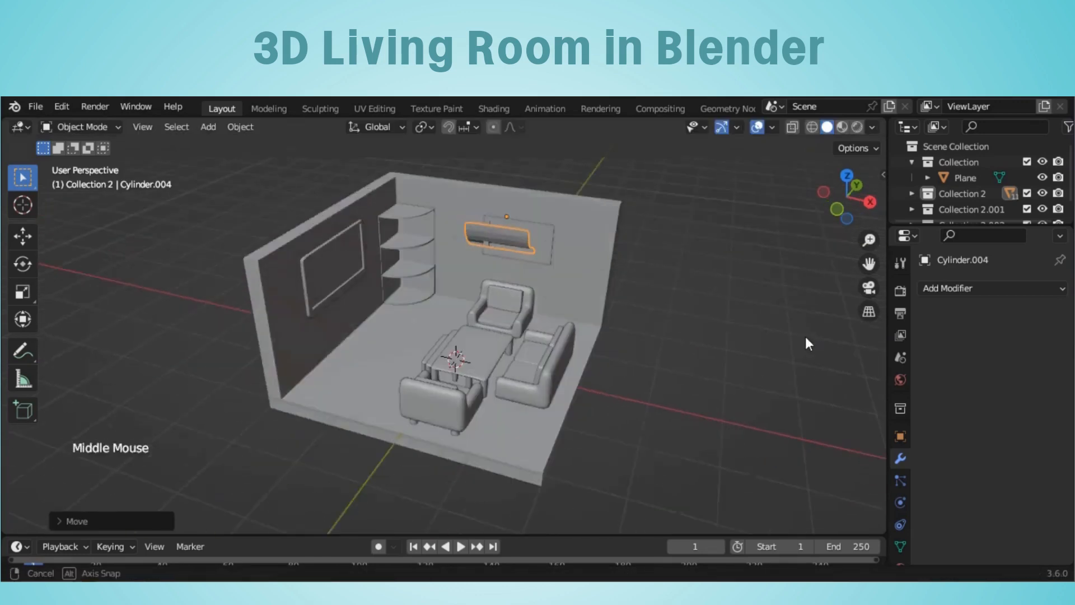
Scale the curved piece down further to suit the picture frame wall.
scroll(778, 280, "up", 3)
scroll(789, 294, "down", 2)
key("s")
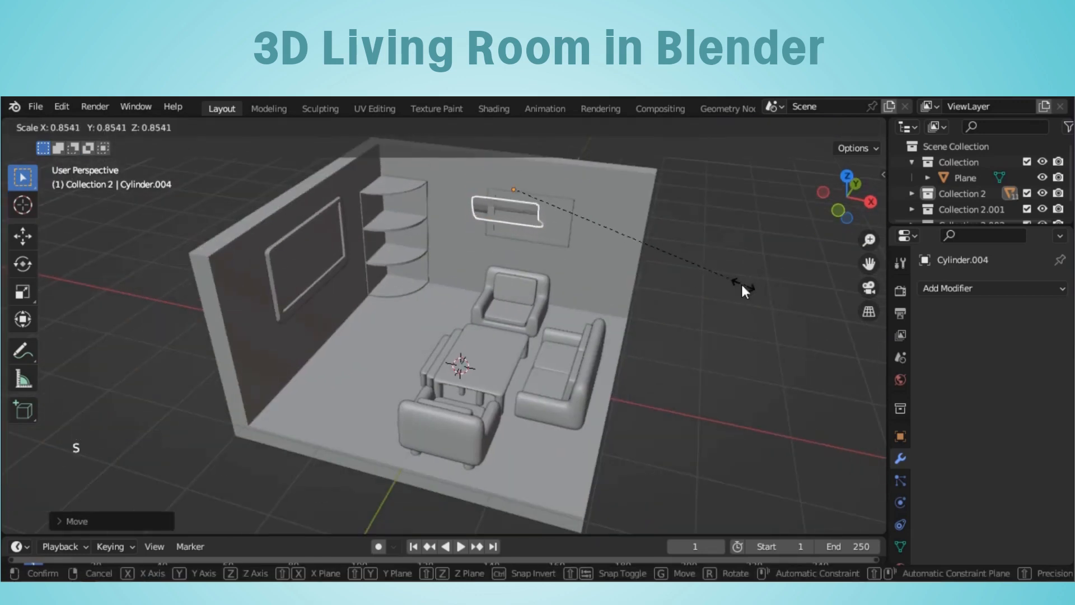
left_click(704, 278)
Move the curved piece along X beyond the picture frame and along Y back inside the room.
middle_click_drag(704, 277, 612, 285)
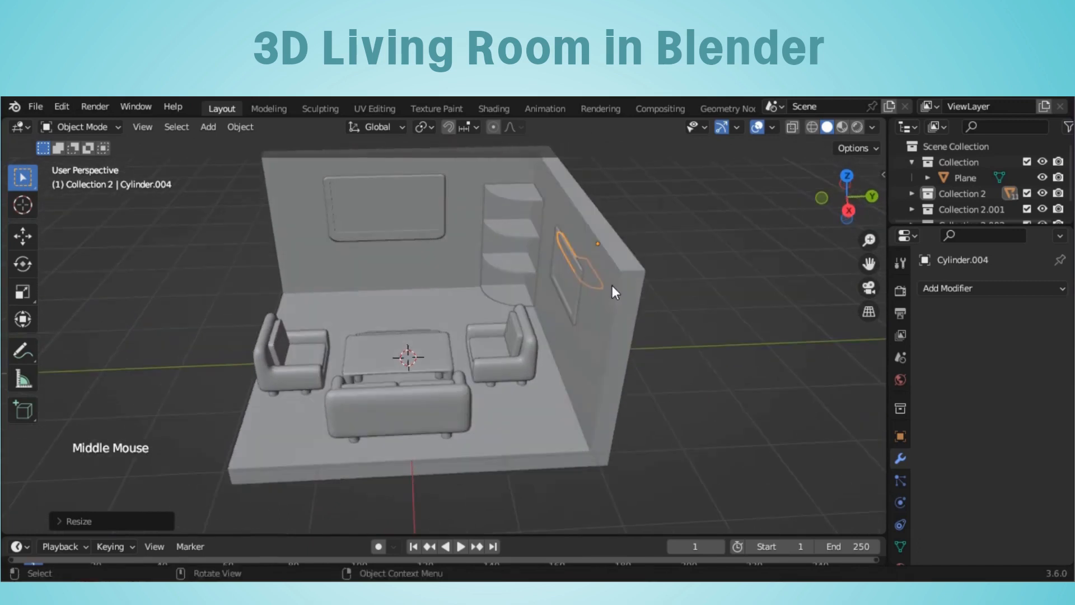
key("g")
key("x")
left_click(634, 351)
key("g")
key("y")
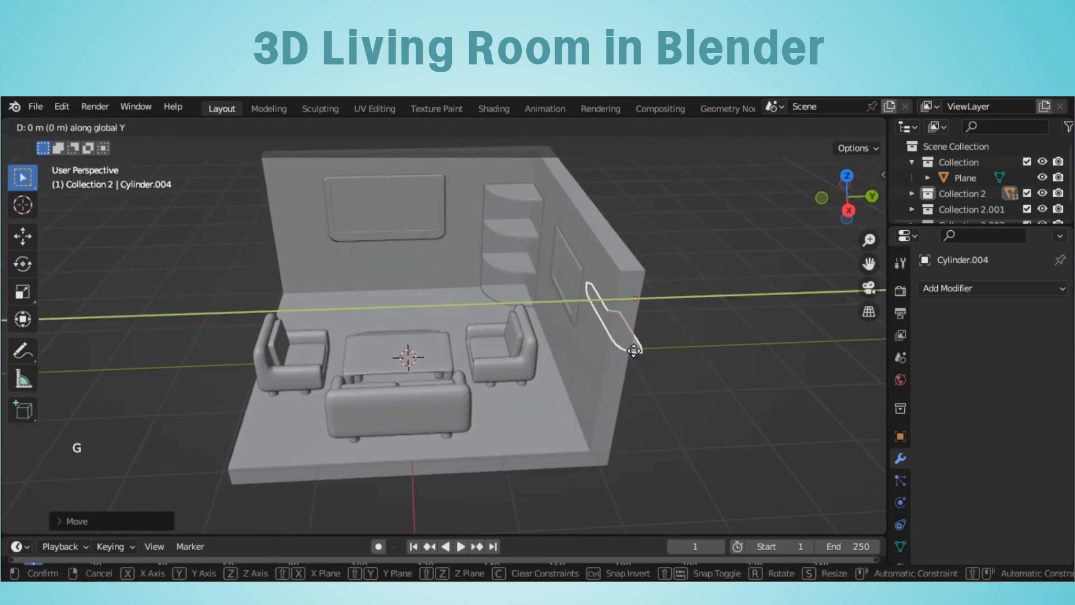
left_click(593, 353)
middle_click_drag(594, 353, 790, 291)
Shrink the curved piece uniformly to about 0.6 of its size for use as a small wall fixture.
left_click_drag(869, 263, 830, 391)
scroll(724, 337, "up", 5)
scroll(674, 350, "down", 4)
middle_click_drag(723, 337, 594, 365)
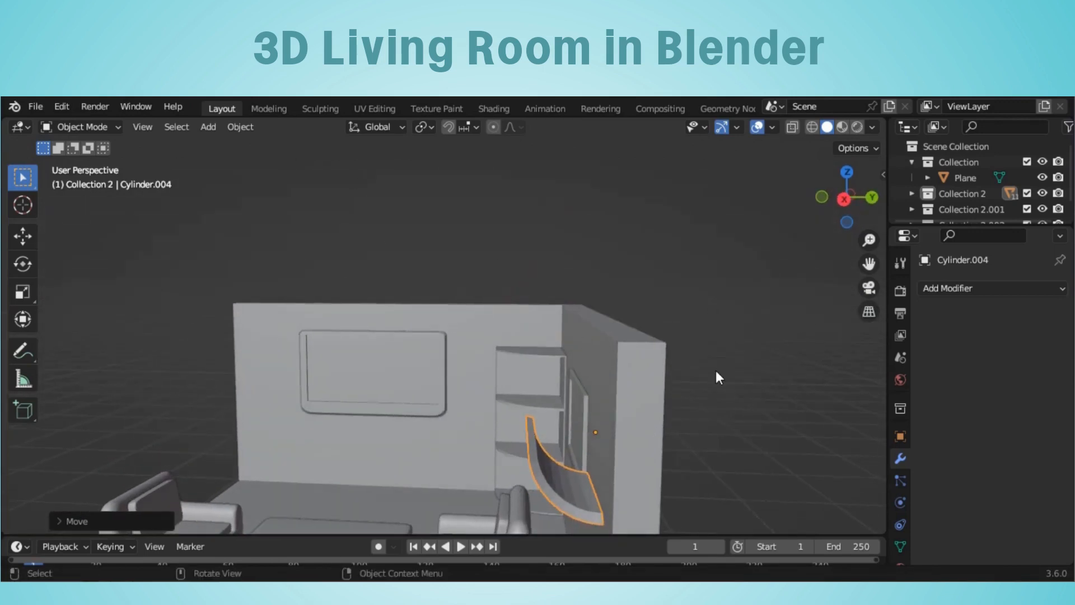
key("s")
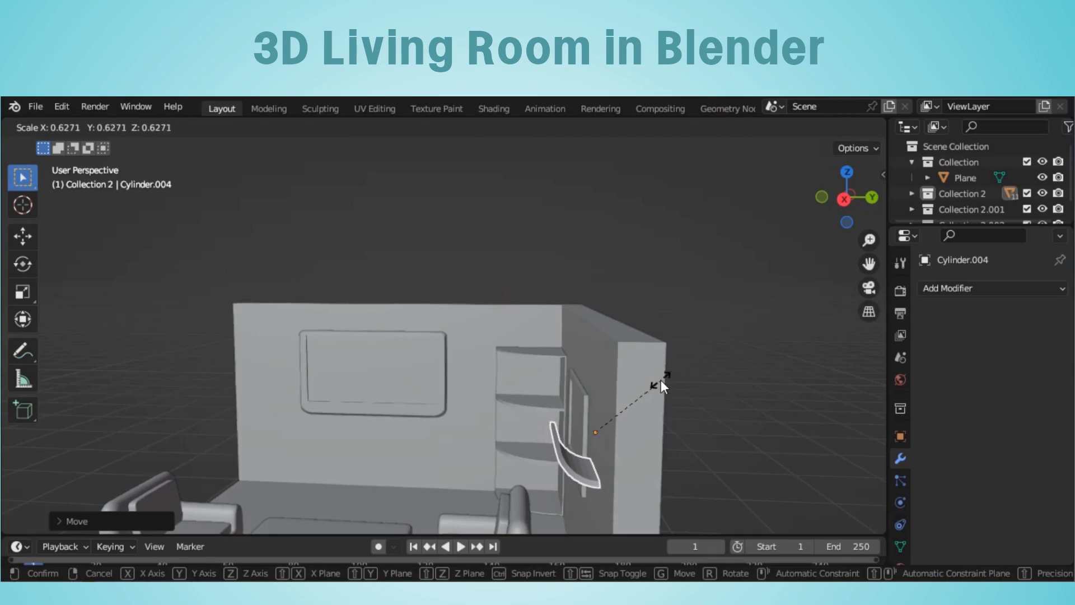
left_click(654, 380)
Raise the small curved piece along Z near the wall's upper edge and move it along Y against the wall.
middle_click_drag(655, 380, 589, 379)
key("g")
key("z")
left_click(754, 350)
scroll(772, 385, "up", 1)
key("g")
key("y")
left_click(620, 378)
middle_click_drag(620, 378, 818, 395)
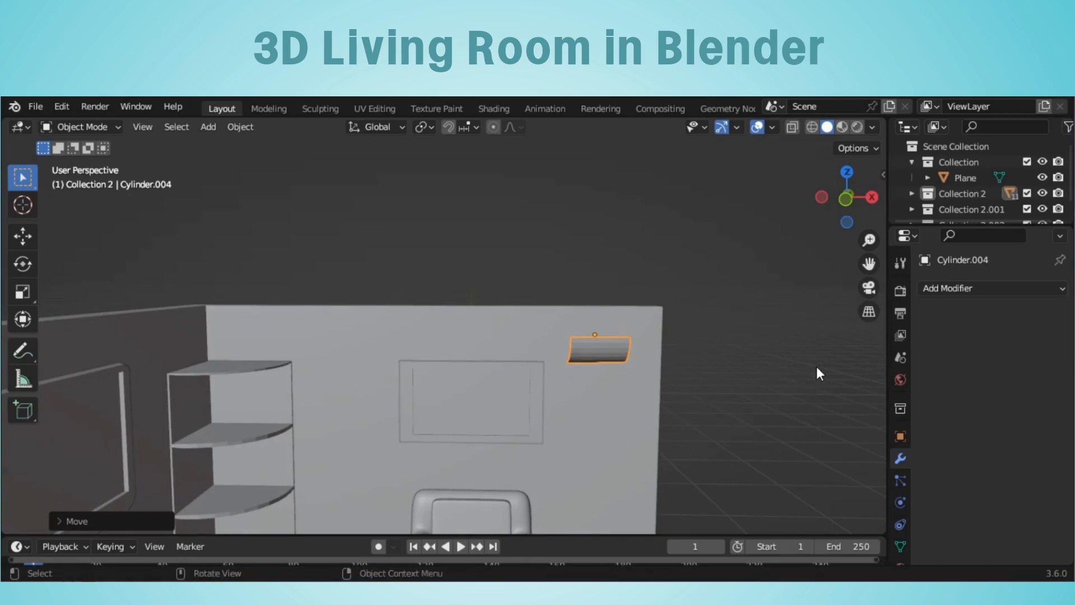
Add a Mirror modifier to the curved piece with the recessed picture frame as mirror object, on the Y axis only.
left_click(959, 289)
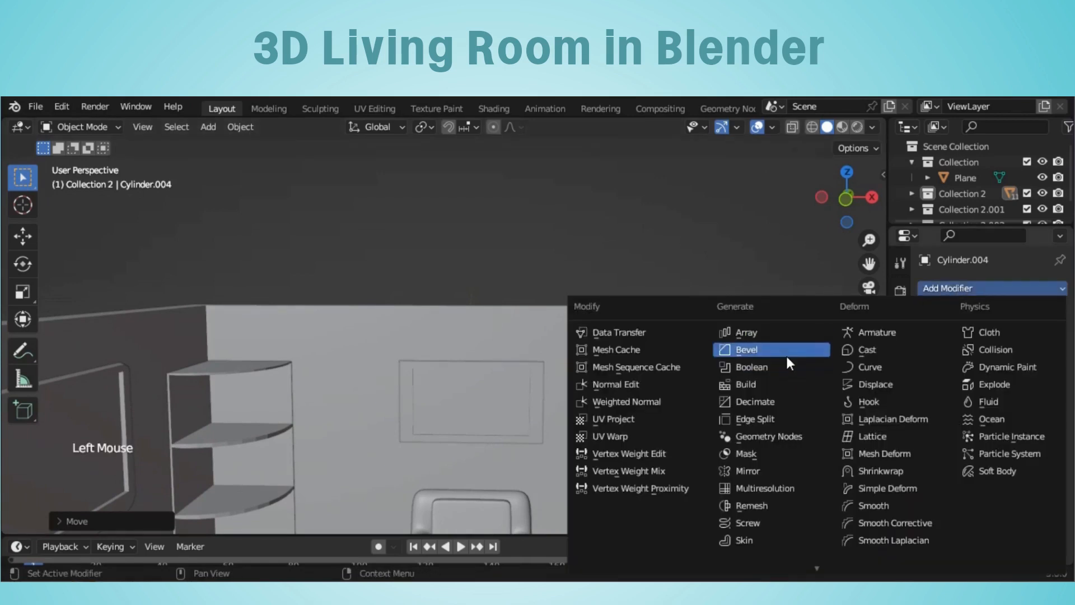
left_click(782, 471)
left_click(991, 396)
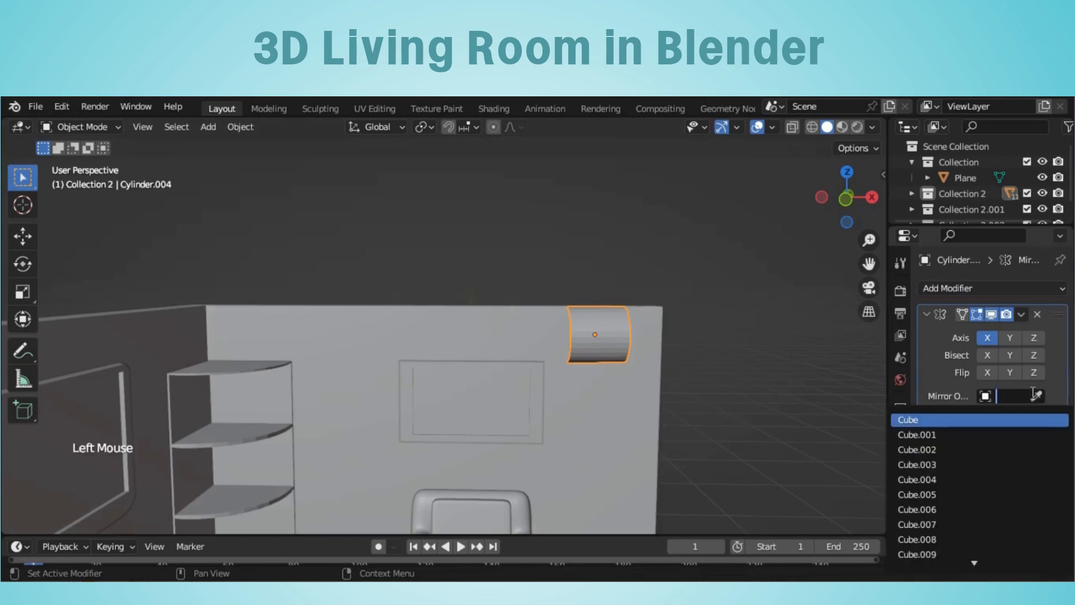
left_click(1034, 394)
left_click(453, 399)
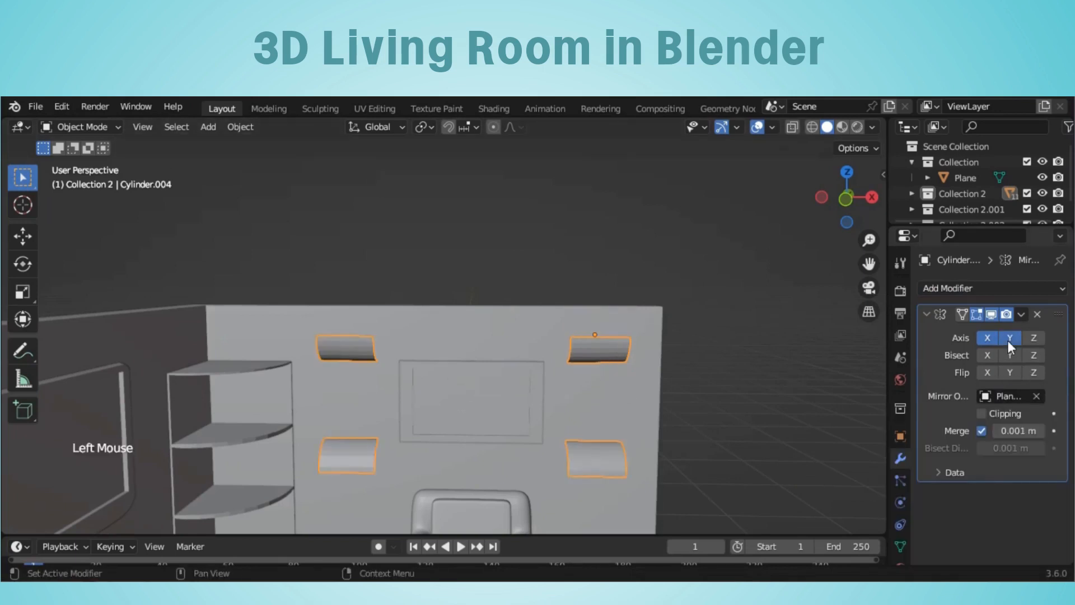
left_click(715, 401)
scroll(728, 401, "down", 2)
mouse_move(763, 402)
middle_mouse_down()
mouse_move(639, 454)
mouse_move(581, 407)
mouse_move(754, 397)
middle_mouse_up()
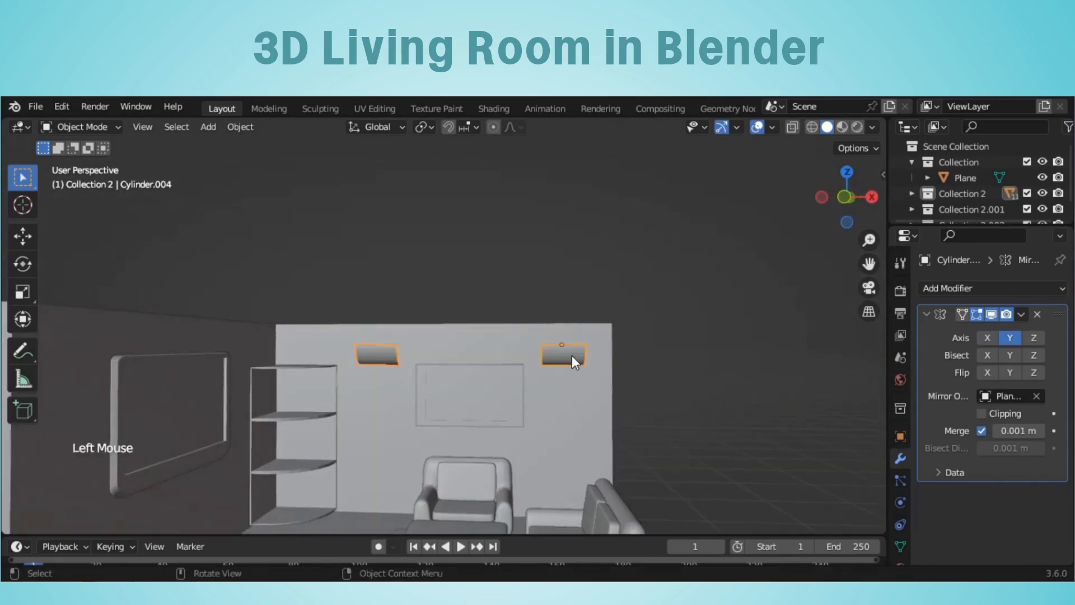
Lower the mirrored pair of wall fixtures slightly along the Z axis.
key("g")
key("z")
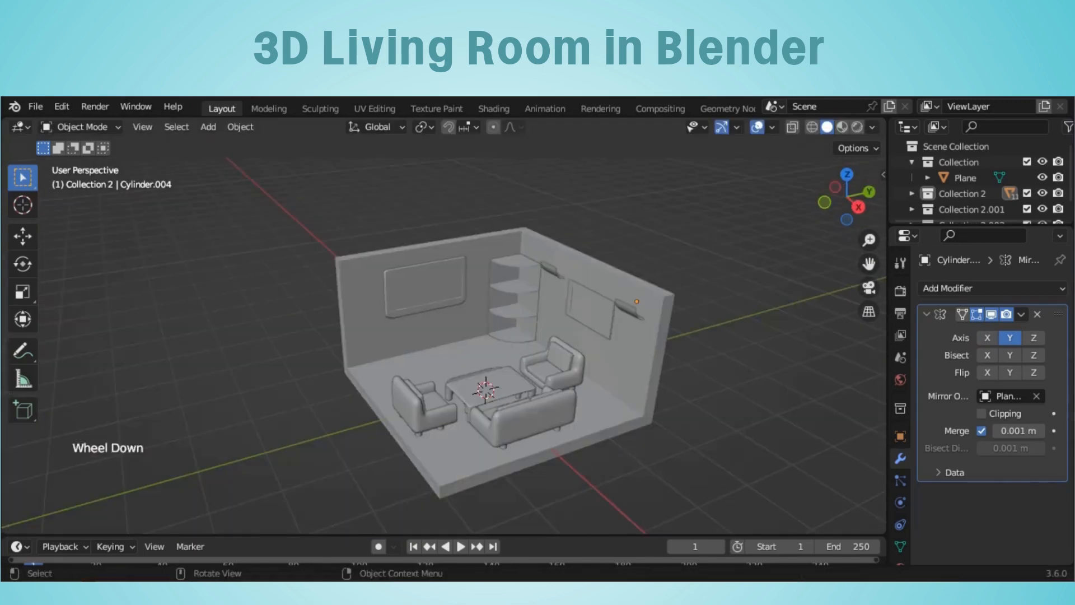
middle_click_drag(722, 353, 735, 374)
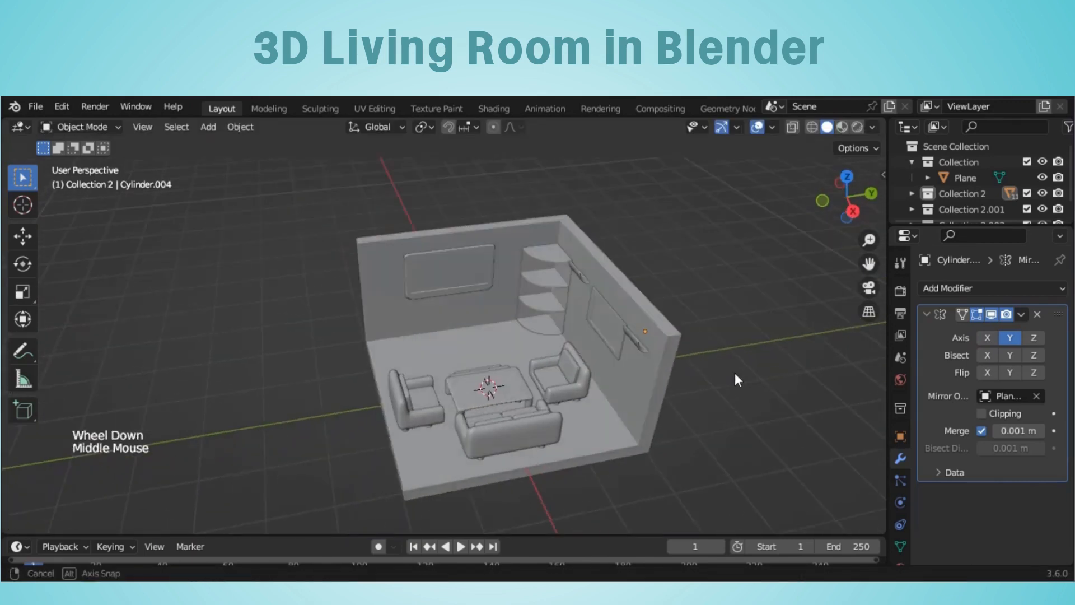
Add a scaled-down cube and raise it along Z above the coffee table.
scroll(735, 380, "up", 3)
key("shift+a")
mouse_move(559, 260)
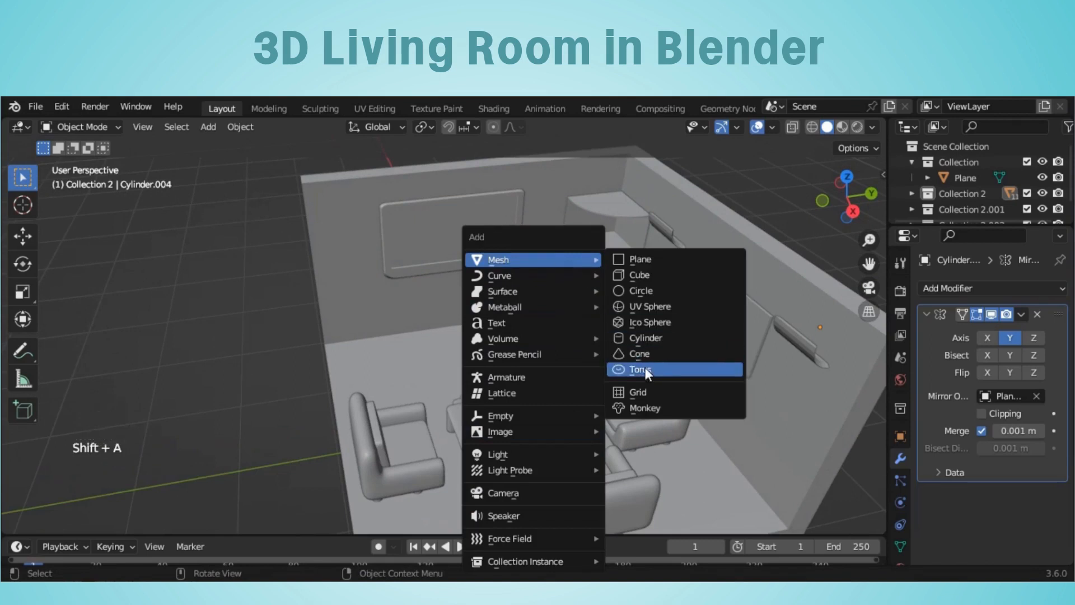
left_click(648, 276)
key("s")
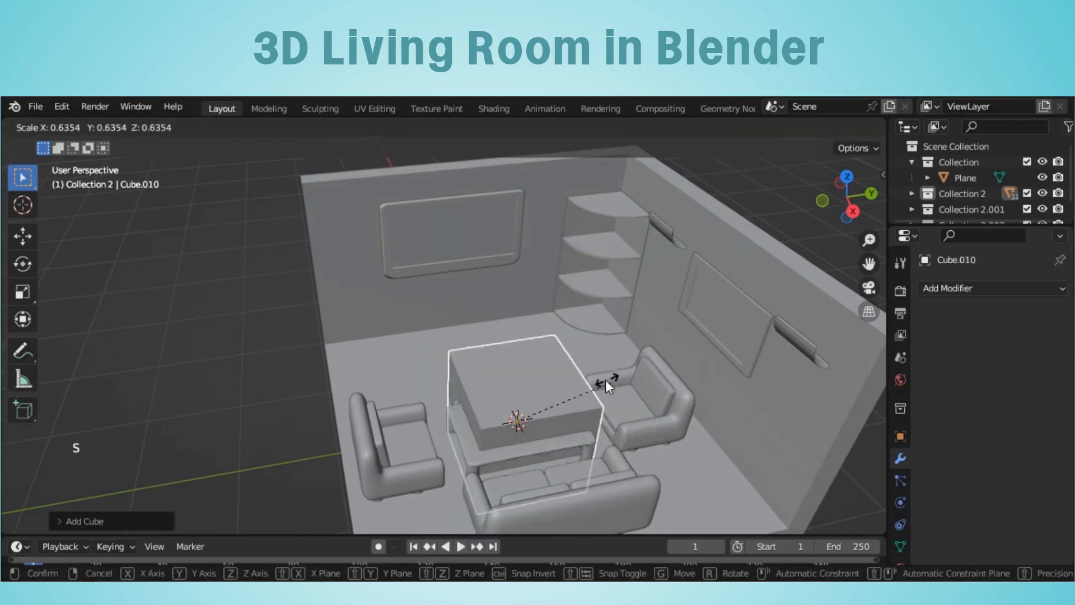
left_click(577, 381)
key("g")
key("z")
left_click(580, 306)
Stretch the cube along Y and flatten it along Z into a low, wide box.
key("s")
key("y")
left_click(790, 307)
key("s")
left_click(790, 307)
key("s")
key("z")
left_click(492, 416)
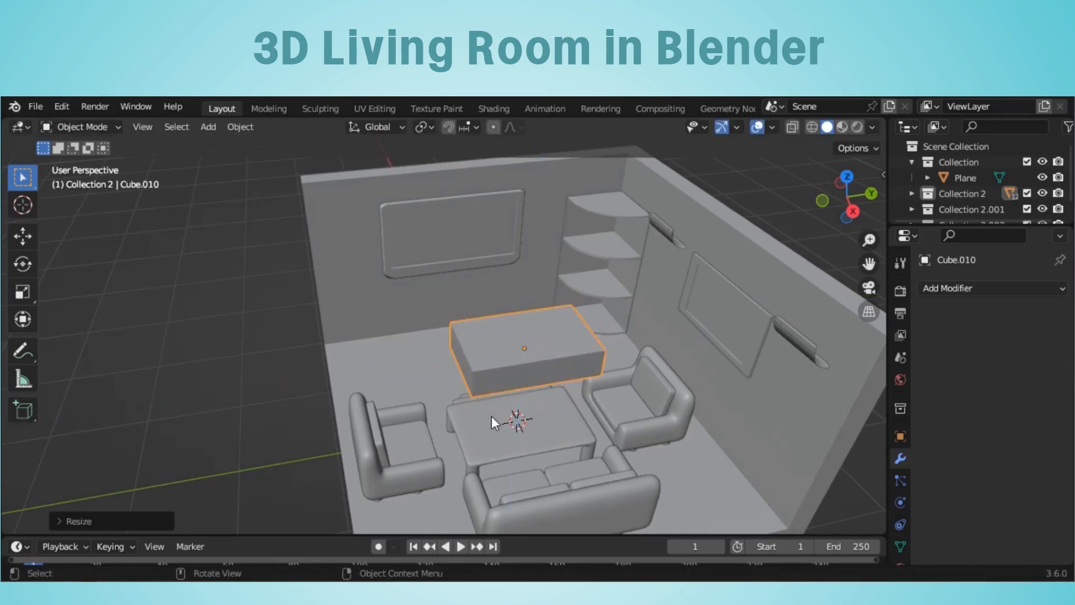
Select the vertical side faces of the box above the table in Edit Mode with face selection.
middle_click_drag(492, 415, 570, 398)
scroll(570, 399, "up", 2)
key("Tab")
scroll(579, 414, "up", 2)
left_click(155, 129)
scroll(365, 342, "down", 2)
middle_click_drag(364, 342, 451, 339)
left_click(451, 339)
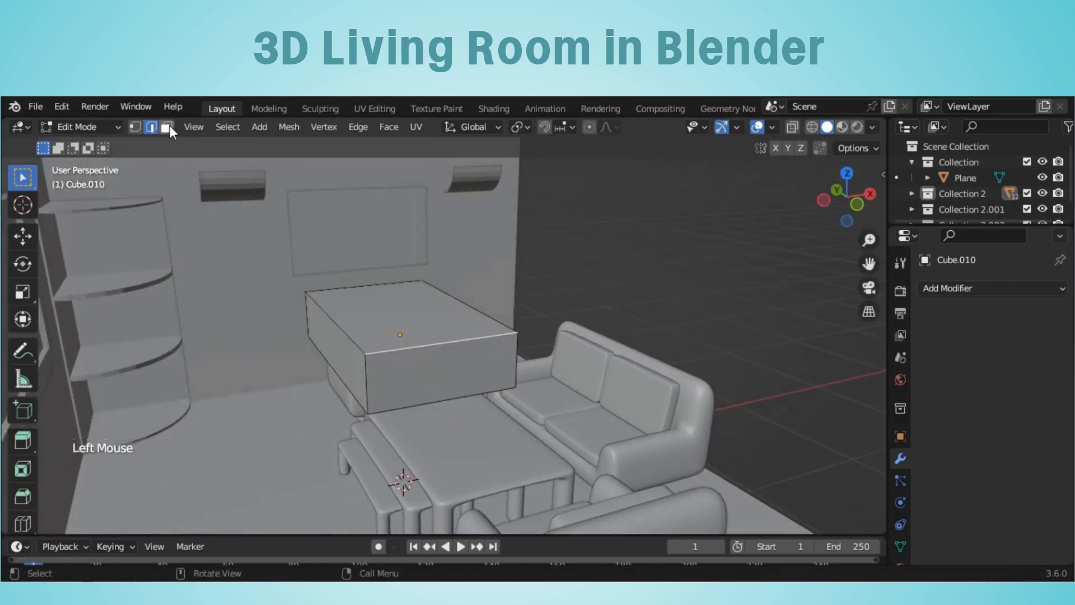
left_click(414, 374, "shift")
middle_click_drag(414, 374, 751, 504)
left_click(750, 504, "shift")
Extrude the selected side faces of the box above the table and scale them inward to about 0.92 to form book pages.
scroll(413, 354, "down", 2)
middle_click_drag(413, 354, 616, 354)
scroll(616, 354, "up", 4)
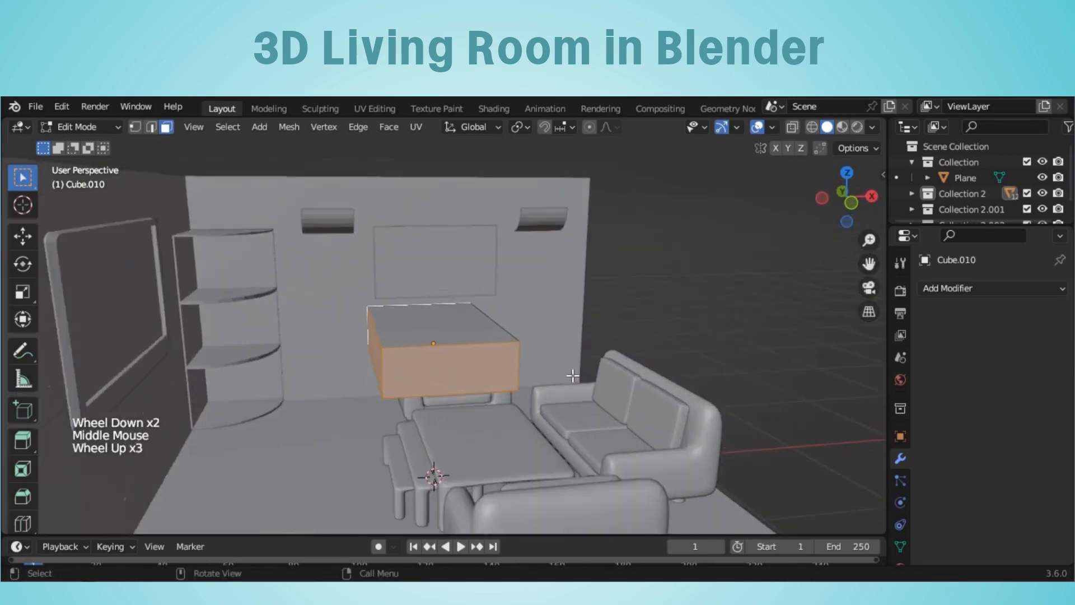
key("s")
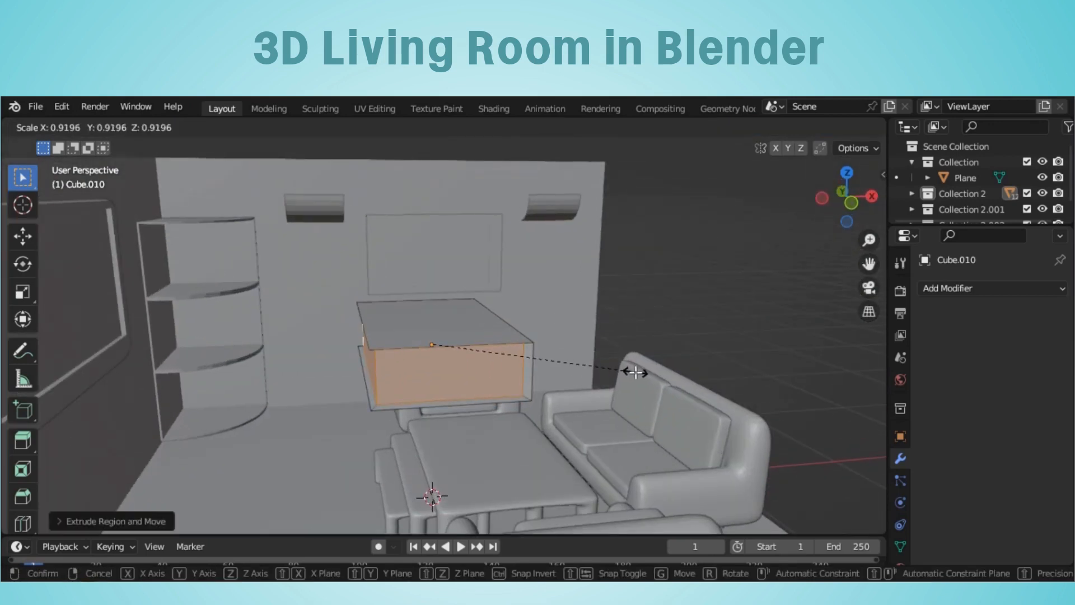
left_click(638, 374)
Return to Object Mode, scale the whole book down, and move it up toward the corner shelf unit.
scroll(629, 372, "down", 2)
middle_click_drag(629, 372, 605, 420)
scroll(617, 397, "up", 3)
key("Tab")
key("s")
left_click(619, 319)
key("g")
left_click(657, 253)
Move the book along the X and Y axes until it sits within the corner shelf unit.
middle_click_drag(657, 254, 703, 312)
scroll(704, 311, "down", 2)
key("g")
key("x")
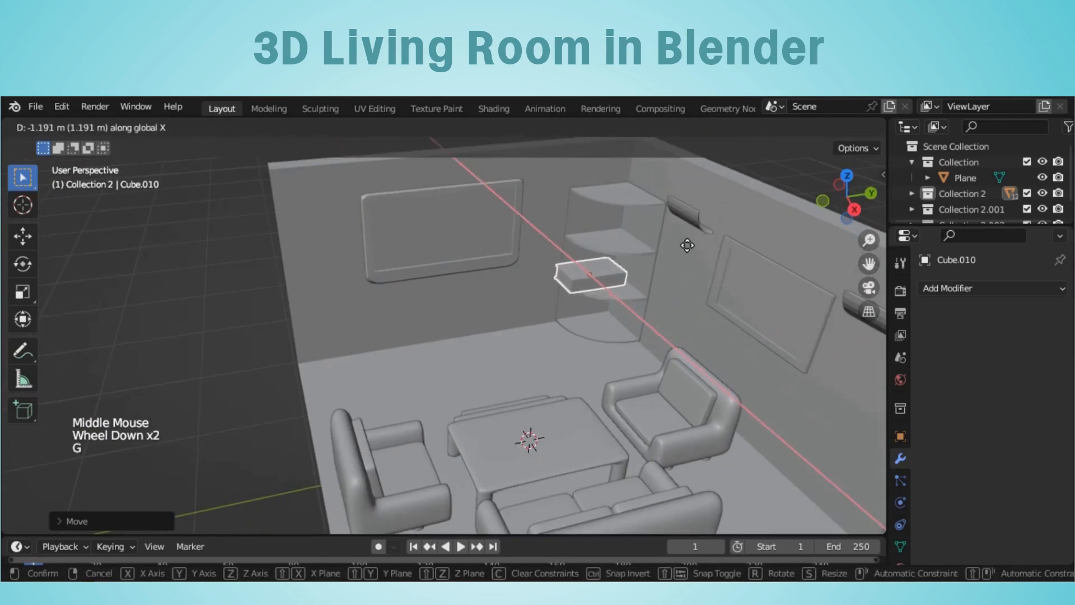
left_click(677, 230)
key("g")
key("y")
scroll(761, 253, "up", 1)
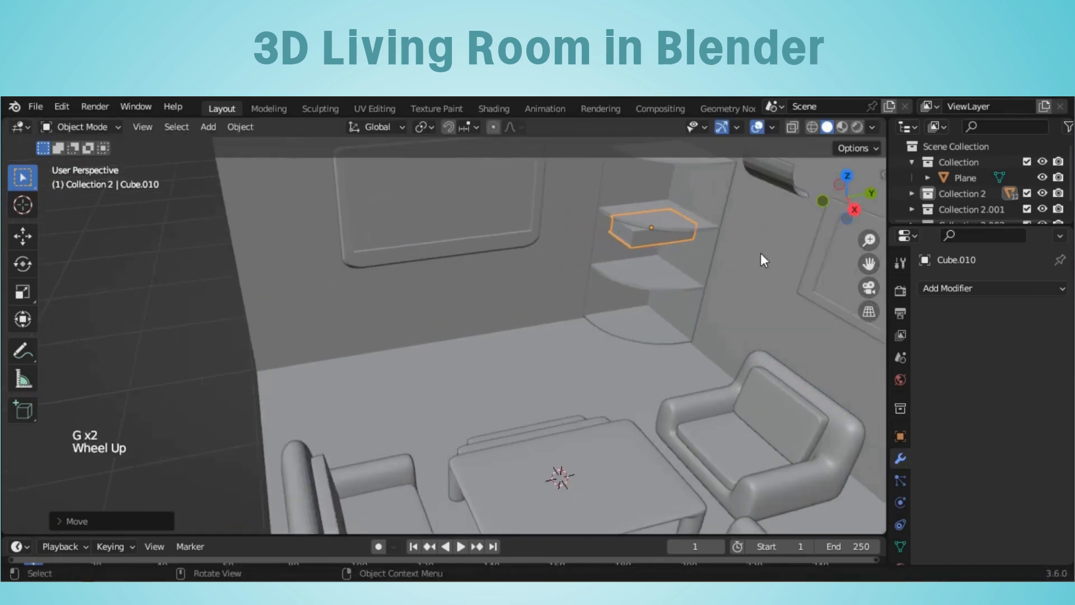
left_click(749, 359)
Scale the book down further and lower it along Z onto the lower middle shelf of the corner unit.
scroll(737, 336, "up", 4)
key("s")
left_click(733, 311)
key("g")
key("z")
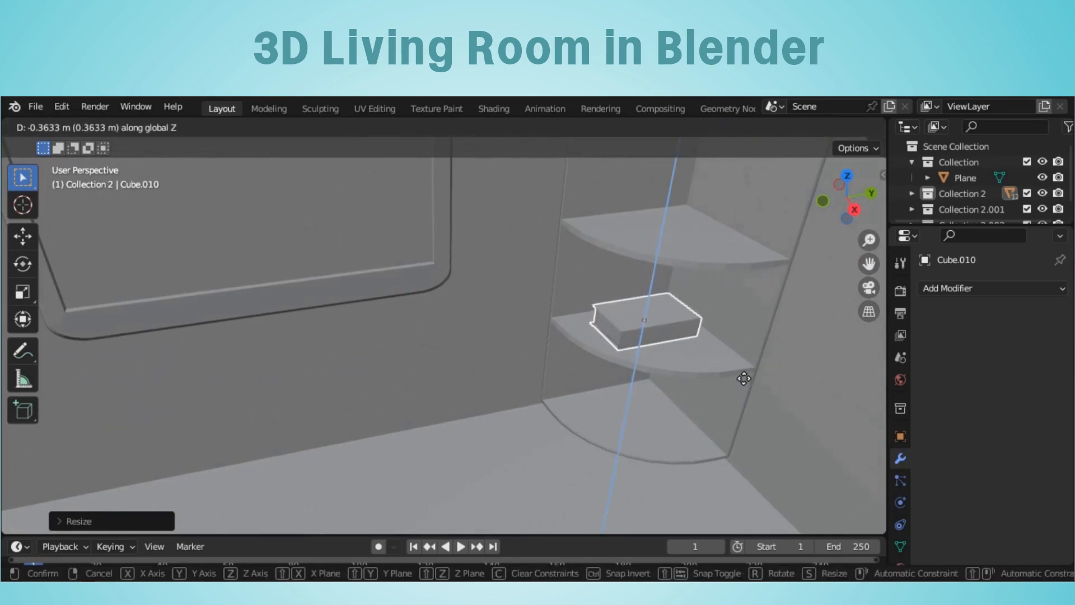
left_click(739, 369)
Rotate the book on the lower middle shelf around the Z axis so it lies at an angle.
key("r")
key("z")
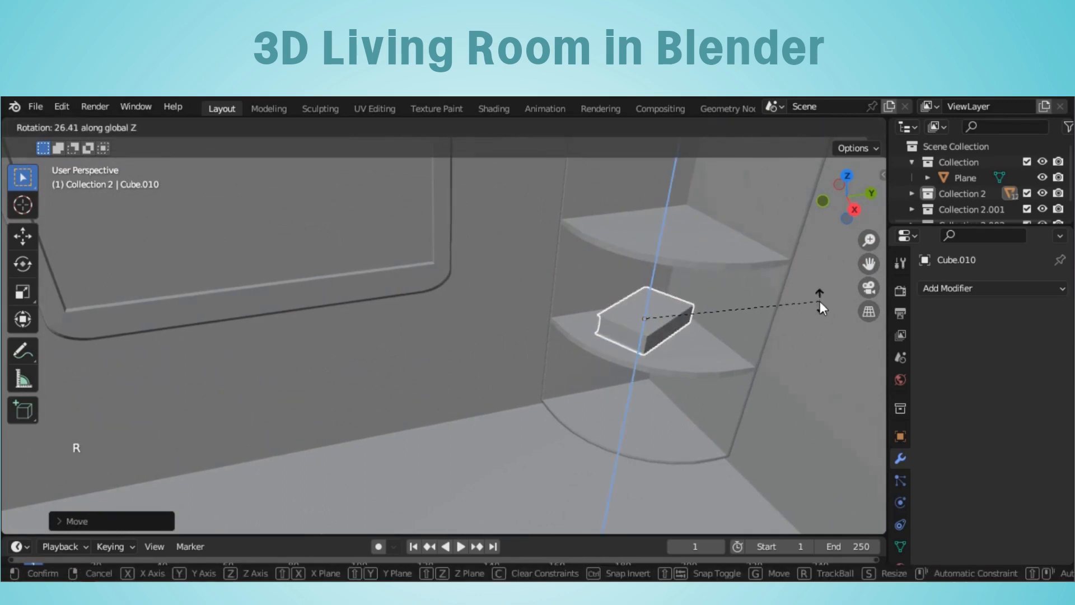
left_click_drag(878, 261, 505, 297)
Duplicate the book upward along Z to stack a copy on it, and rotate the copy around Z to a different angle.
scroll(781, 411, "up", 4)
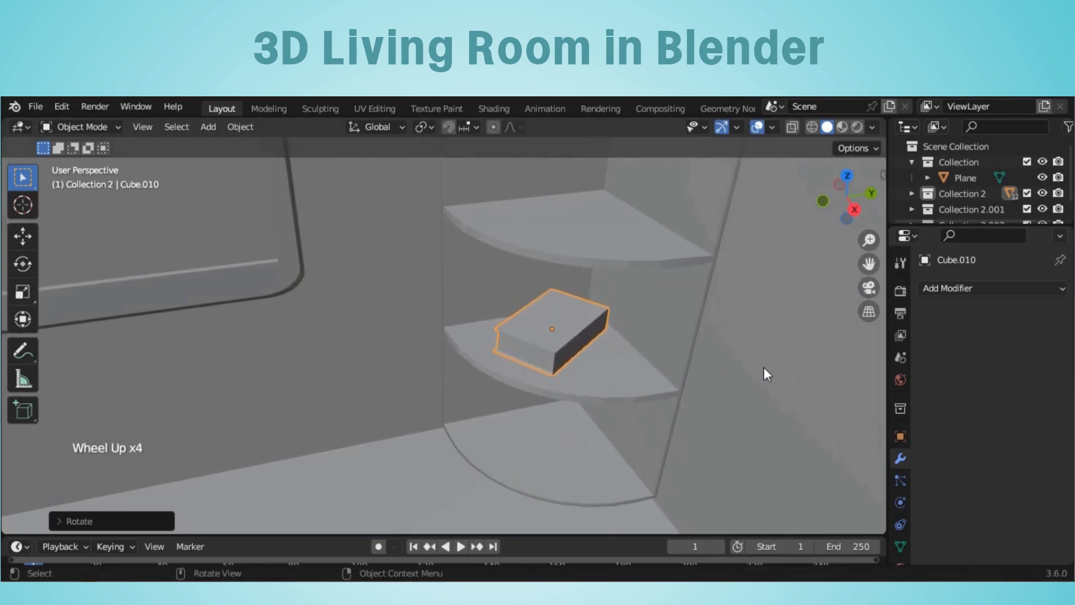
key("shift+d")
key("z")
left_click(767, 344)
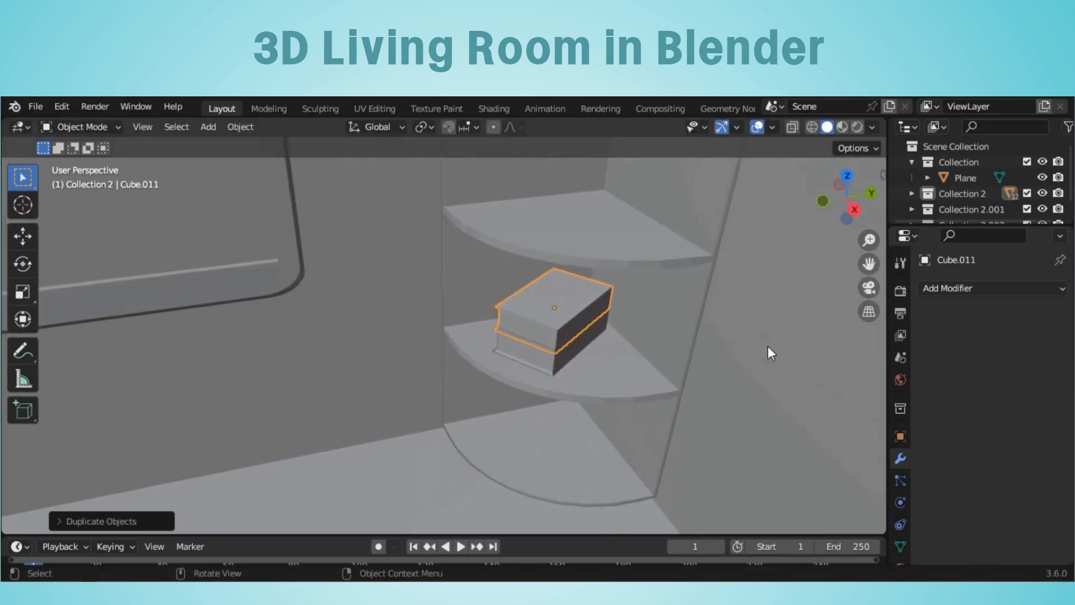
key("r")
key("z")
left_click(5, 322)
scroll(572, 385, "down", 2)
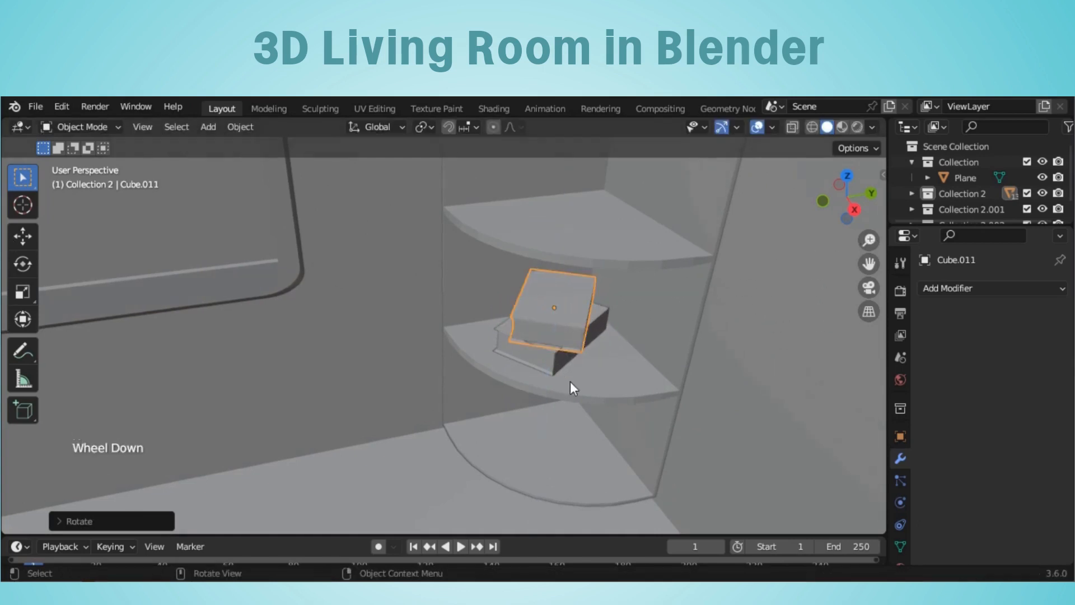
Lower the upper book slightly along Z so it rests on the book below.
scroll(843, 271, "up", 3)
mouse_move(849, 220)
left_mouse_down()
mouse_move(851, 208)
mouse_move(852, 220)
left_mouse_up()
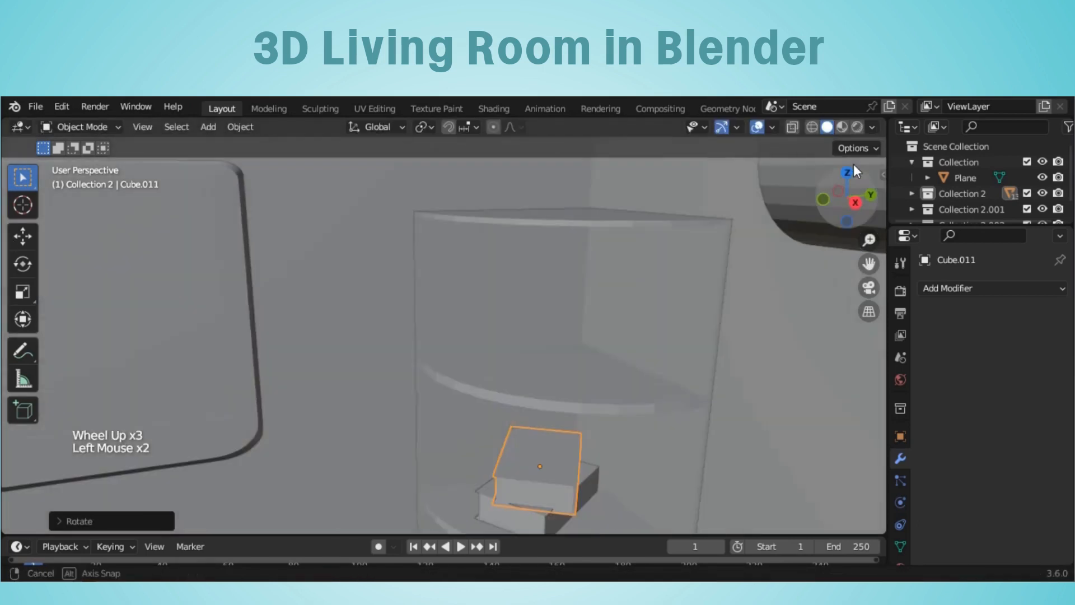
key("g")
key("z")
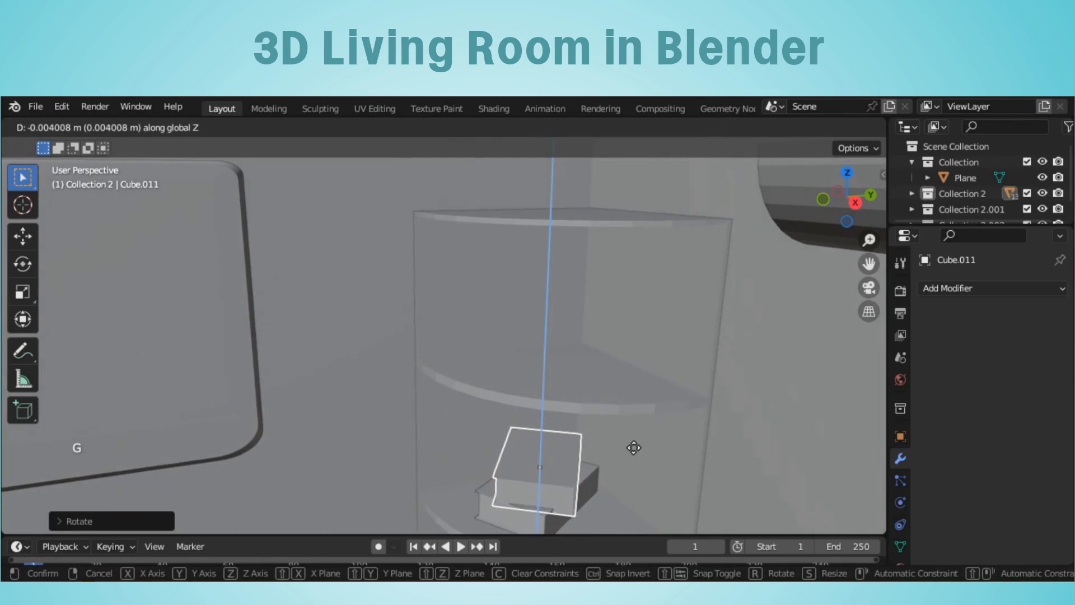
left_click(631, 445)
Duplicate the upper book along Z onto the next shelf above the stack.
scroll(622, 456, "down", 5)
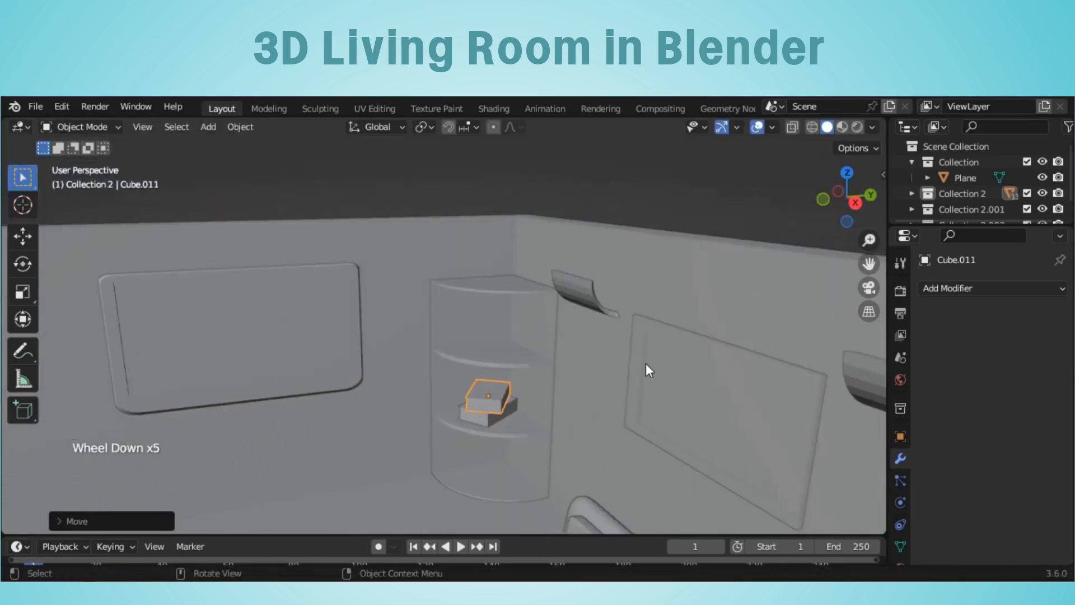
key("shift+d")
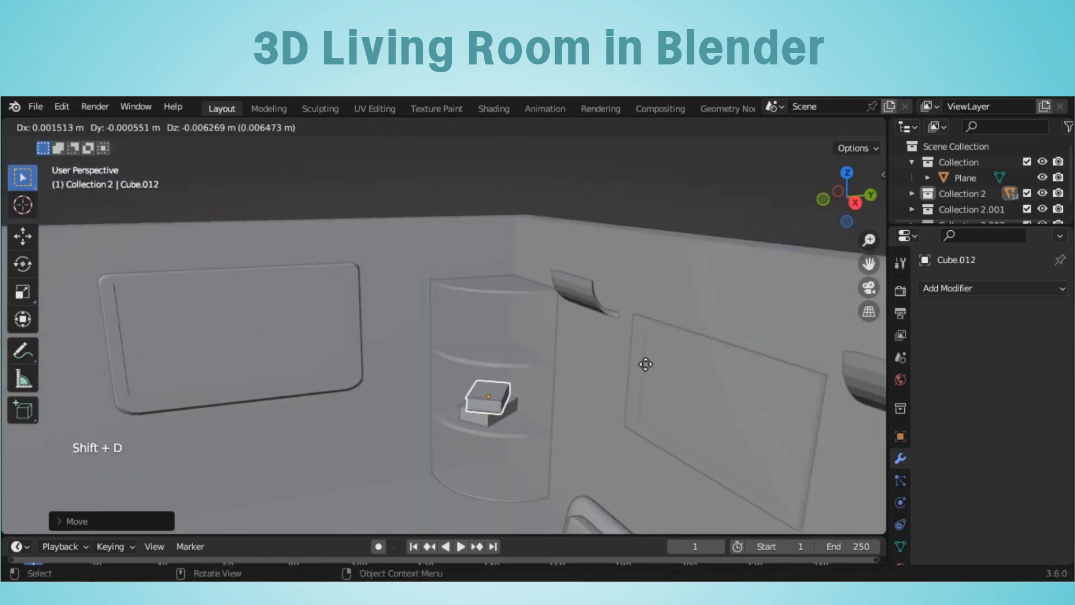
key("z")
left_click(623, 368)
Scale down the book copy on the upper middle shelf and lower it about 0.017 m along Z onto the shelf surface.
scroll(623, 367, "up", 7)
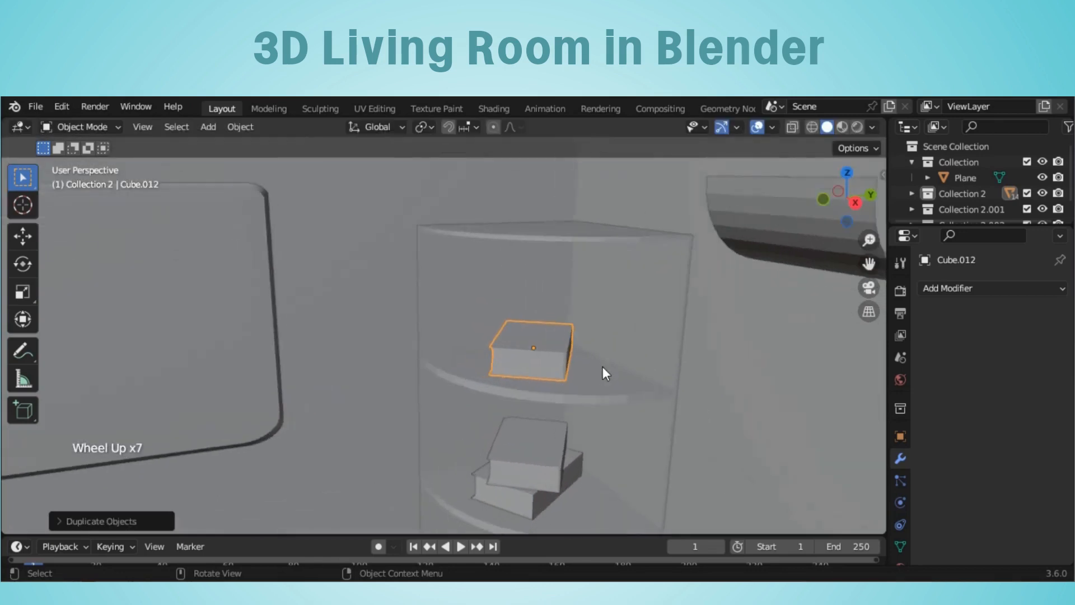
scroll(602, 366, "up", 2)
scroll(708, 337, "down", 2)
key("s")
left_click(666, 373)
key("g")
key("z")
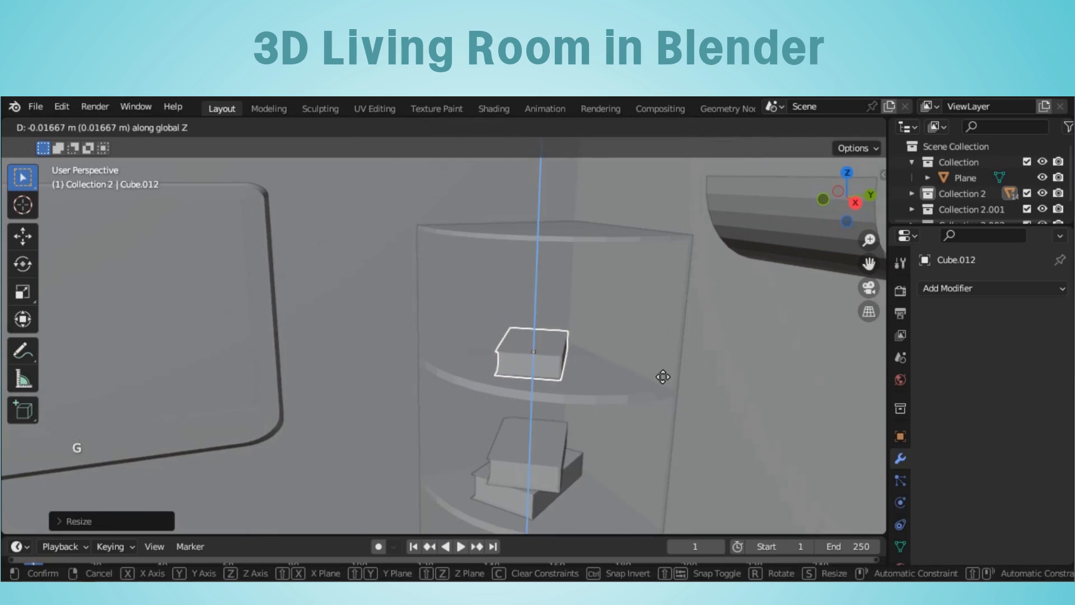
left_click(663, 376)
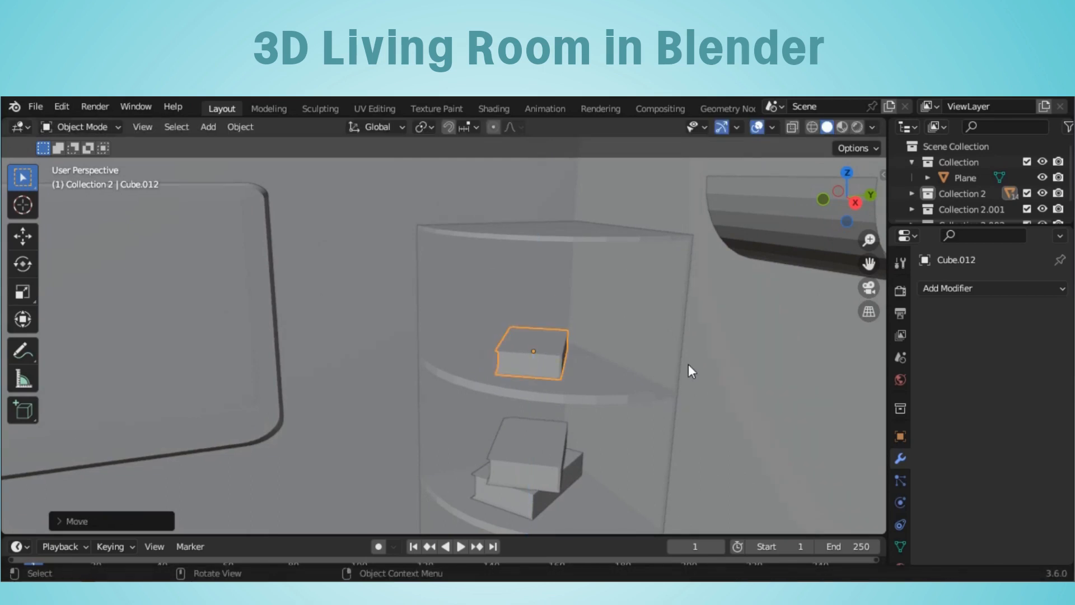
Rotate the single book on the upper middle shelf around the Z axis.
key("r")
key("z")
left_click(601, 402)
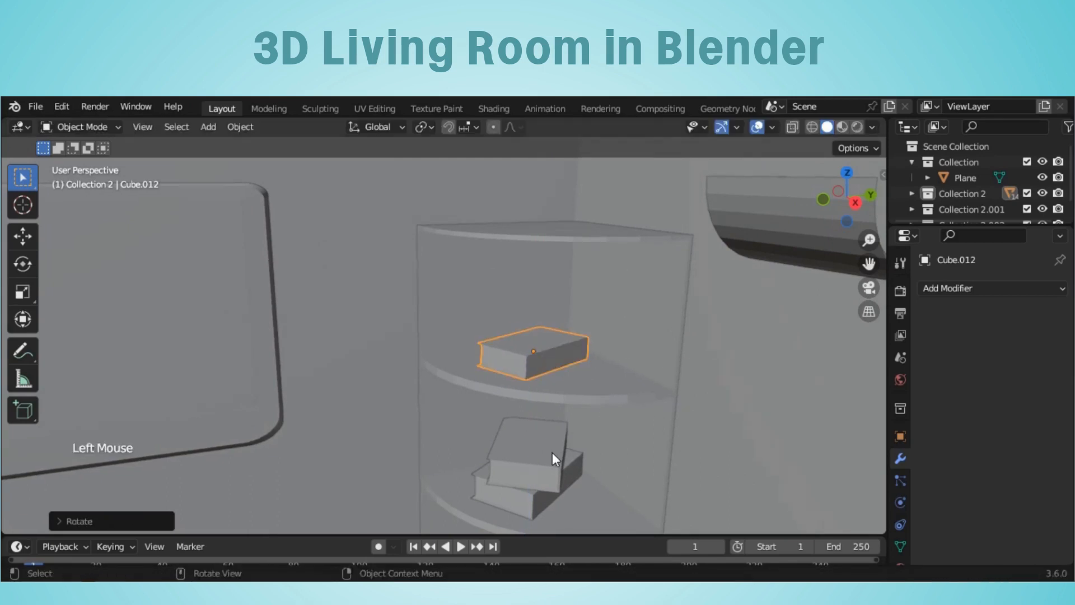
Select the upper book of the two-book stack and scale it.
left_click(555, 457)
key("s")
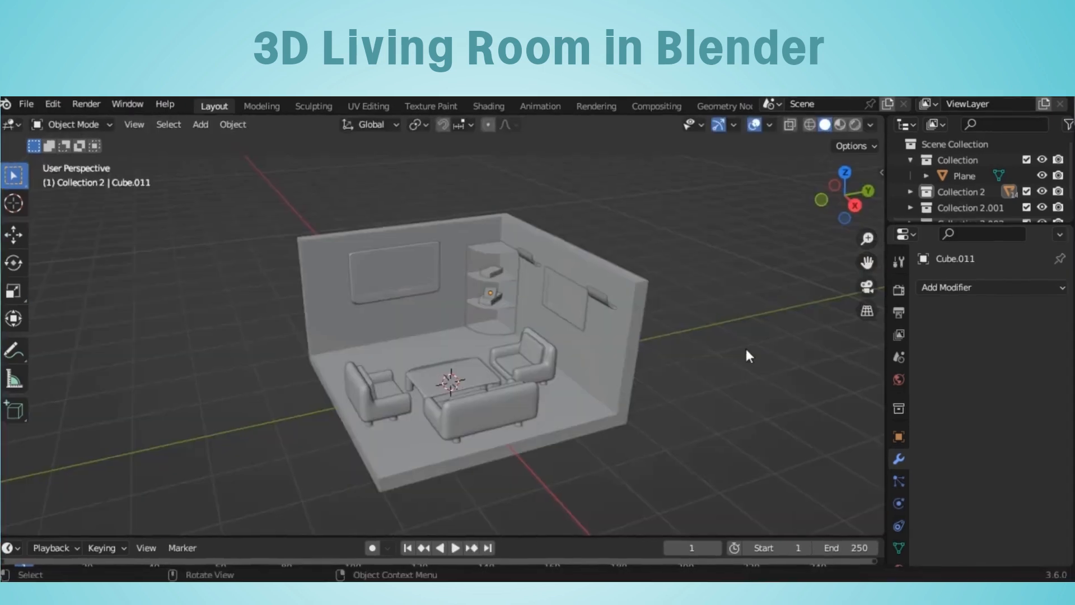